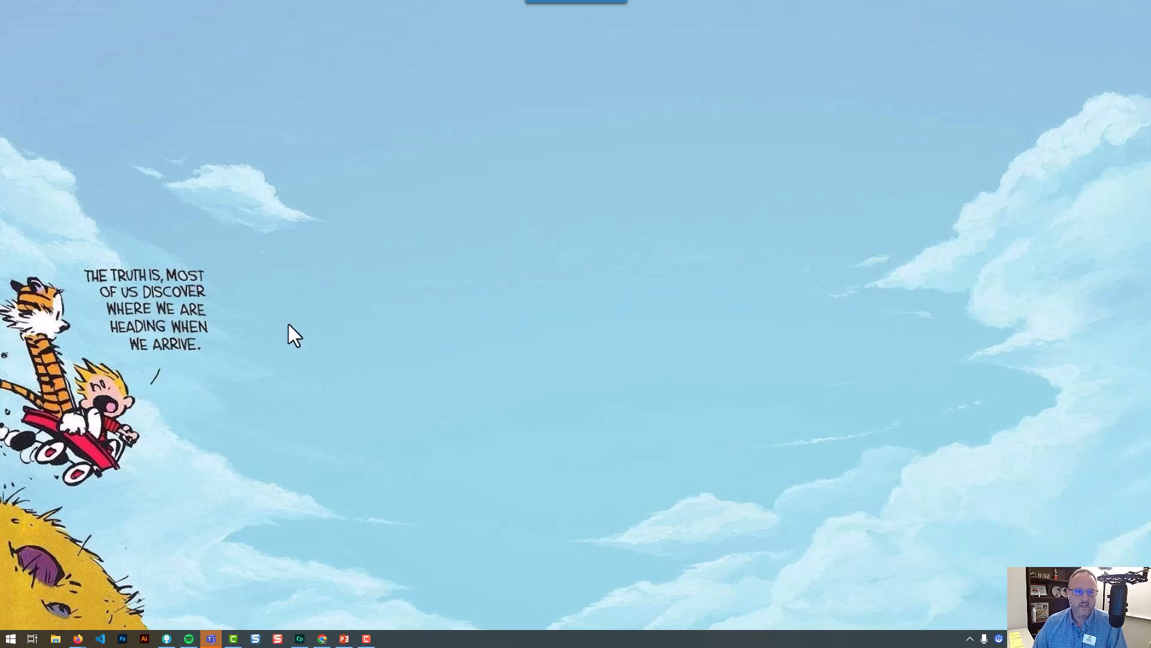
# Step: View the Lumi Desktop download options on the Lumi website in Firefox, then minimize the browser
pyautogui.moveTo(78, 639)
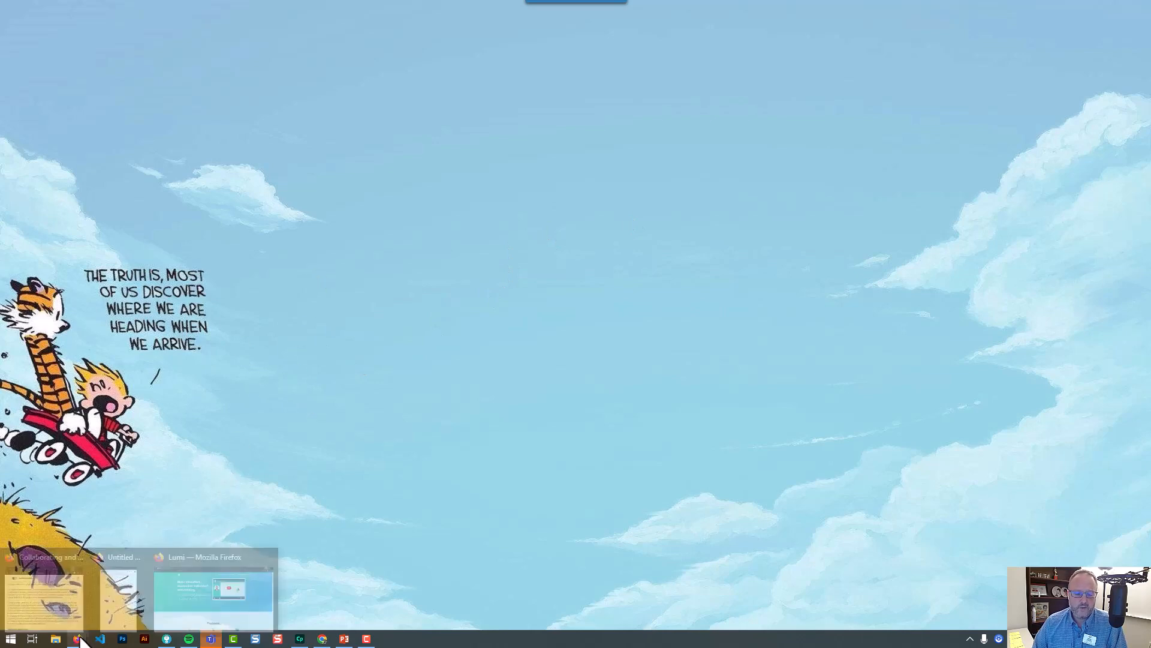
pyautogui.click(186, 589)
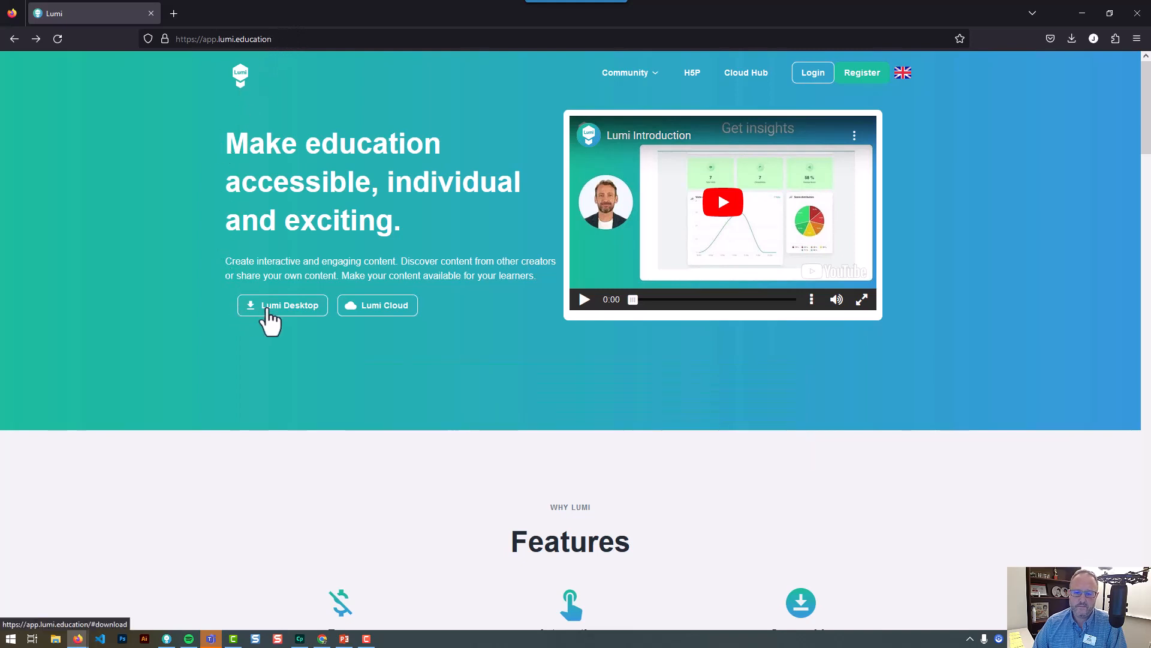
pyautogui.click(270, 312)
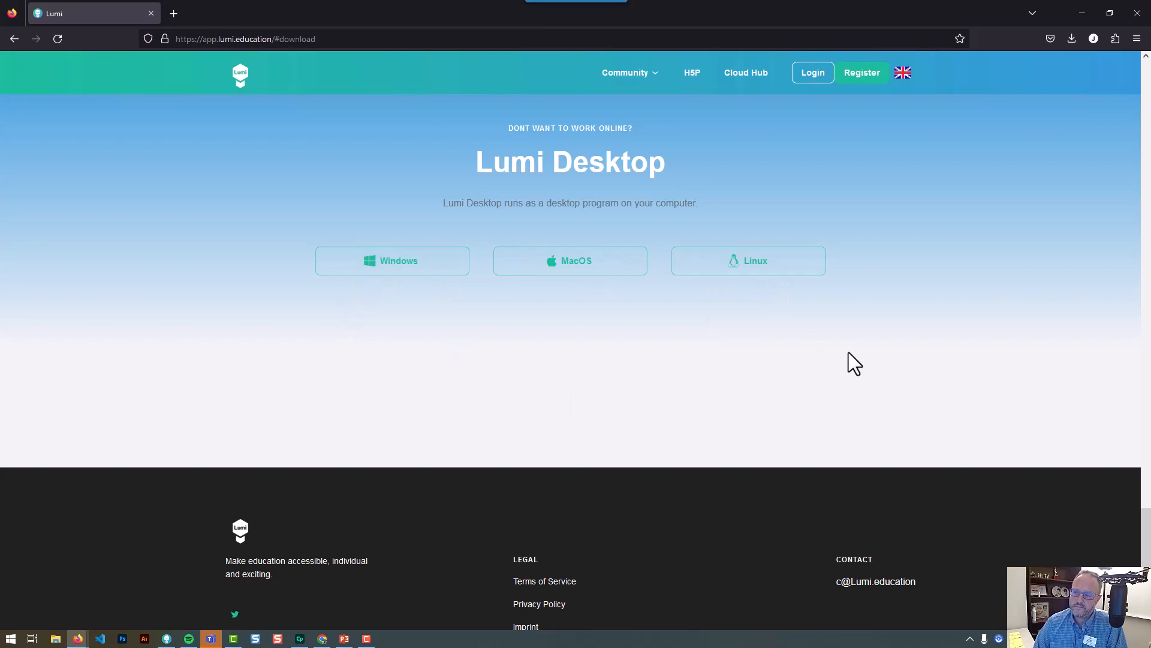
pyautogui.click(1091, 7)
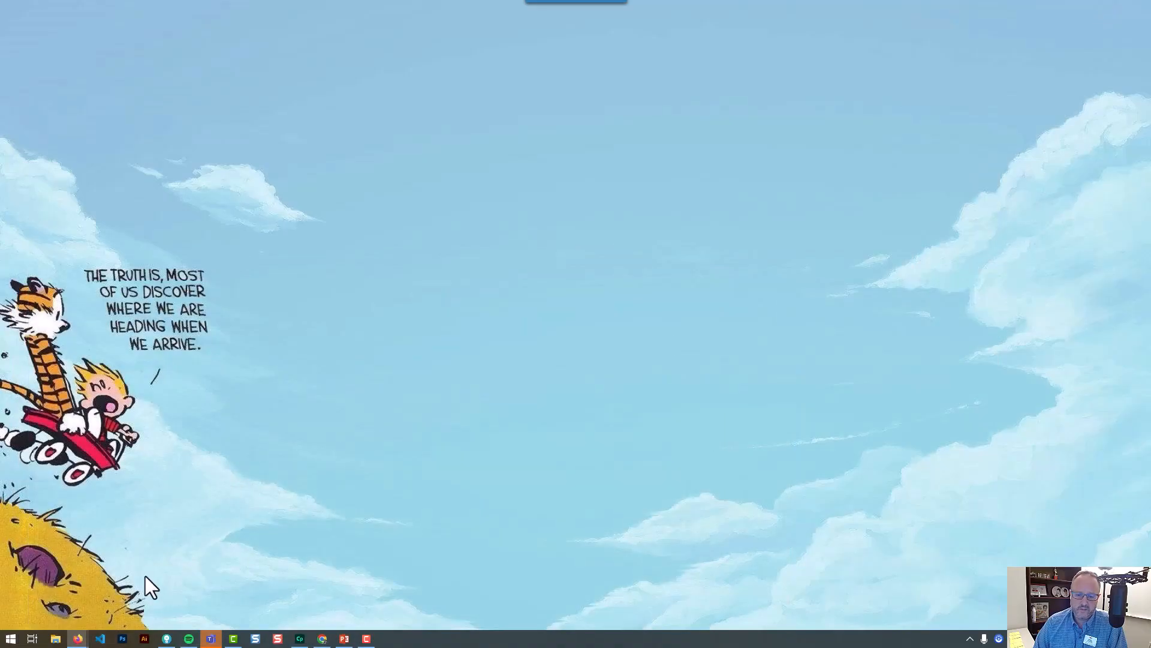
# Step: Switch to the Lumi desktop app and create a new H5P with the Interactive Video content type
pyautogui.click(167, 639)
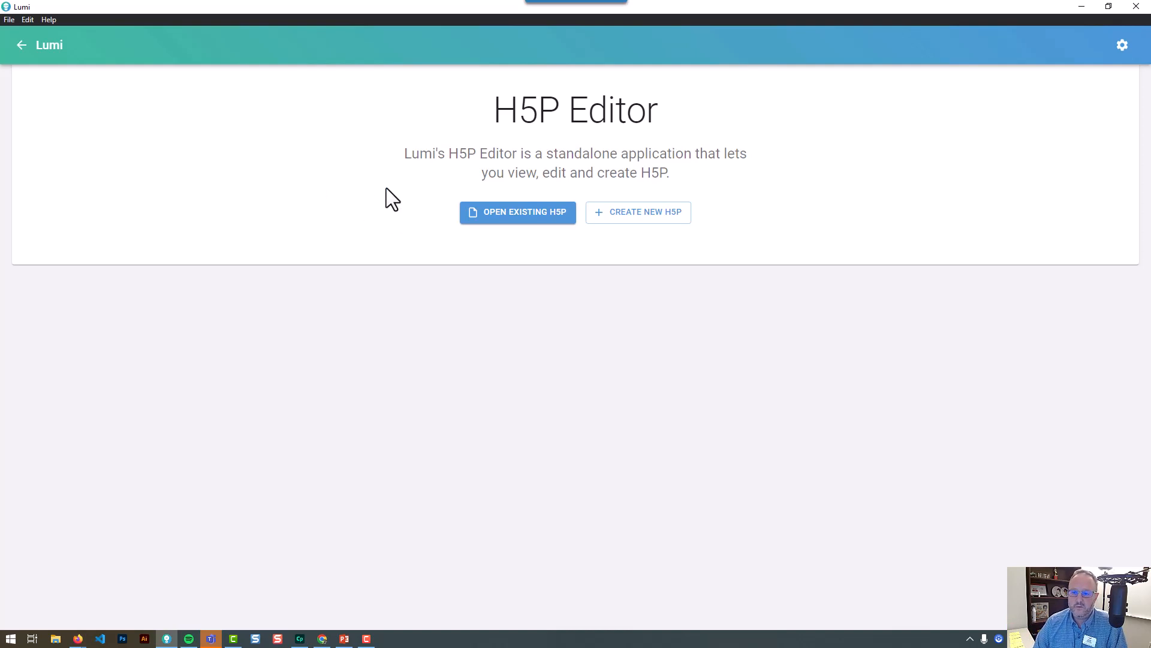
pyautogui.click(631, 231)
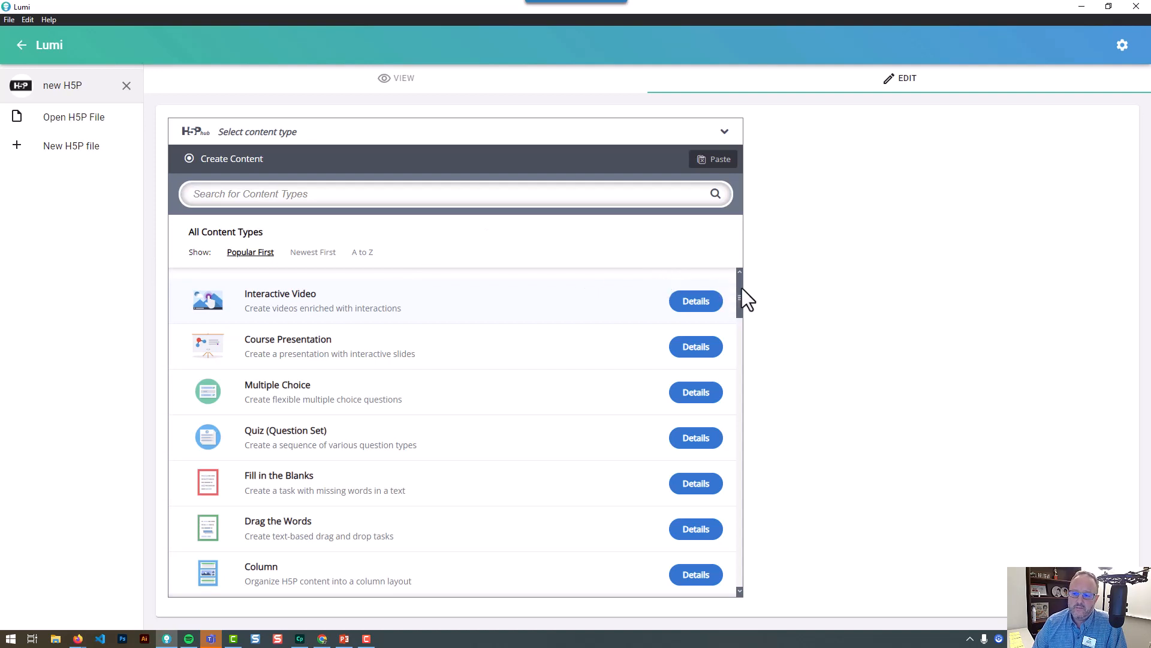
pyautogui.scroll(-1, 739, 294)
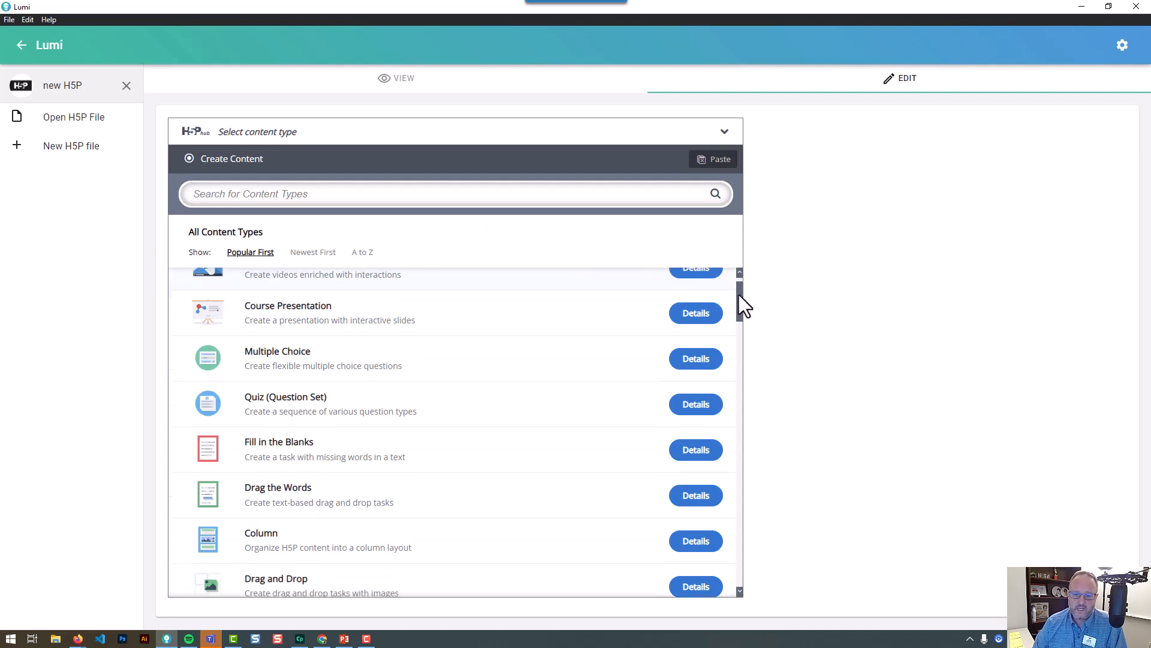
pyautogui.scroll(1, 740, 294)
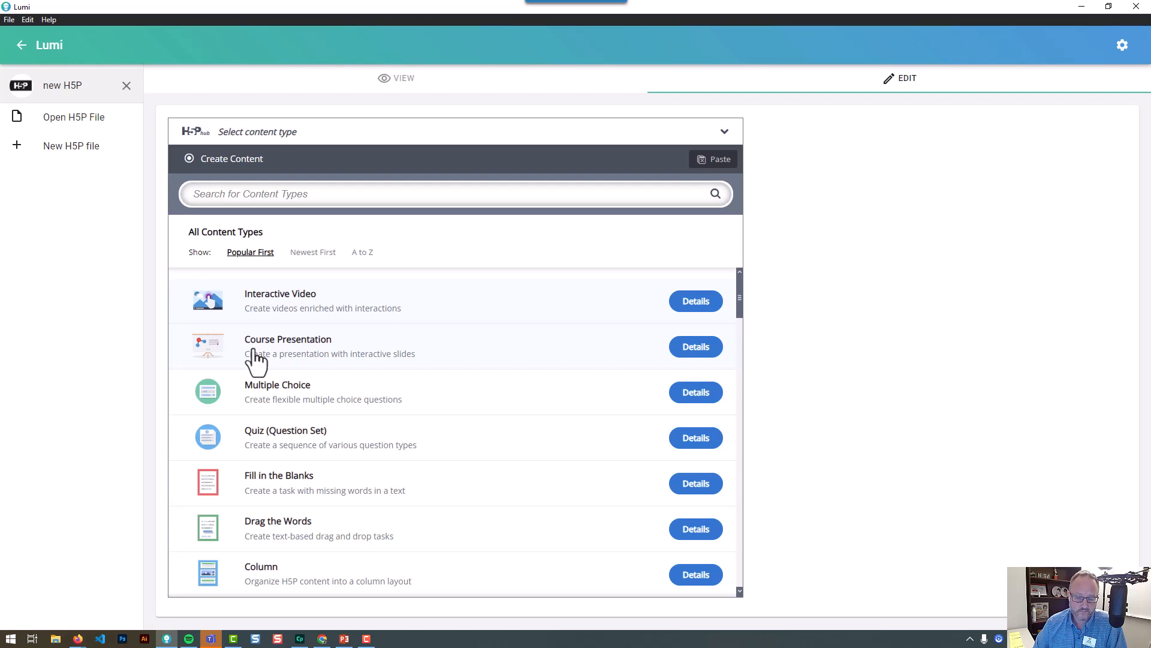
pyautogui.moveTo(741, 298); pyautogui.dragTo(751, 429)
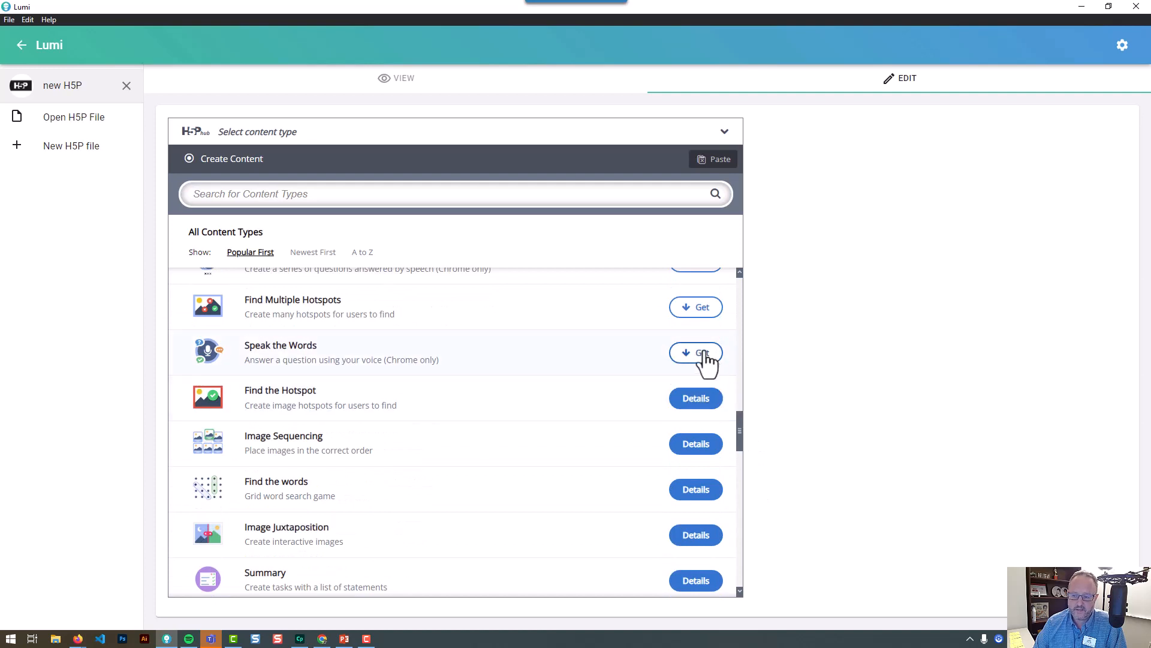
pyautogui.moveTo(739, 432); pyautogui.dragTo(736, 275)
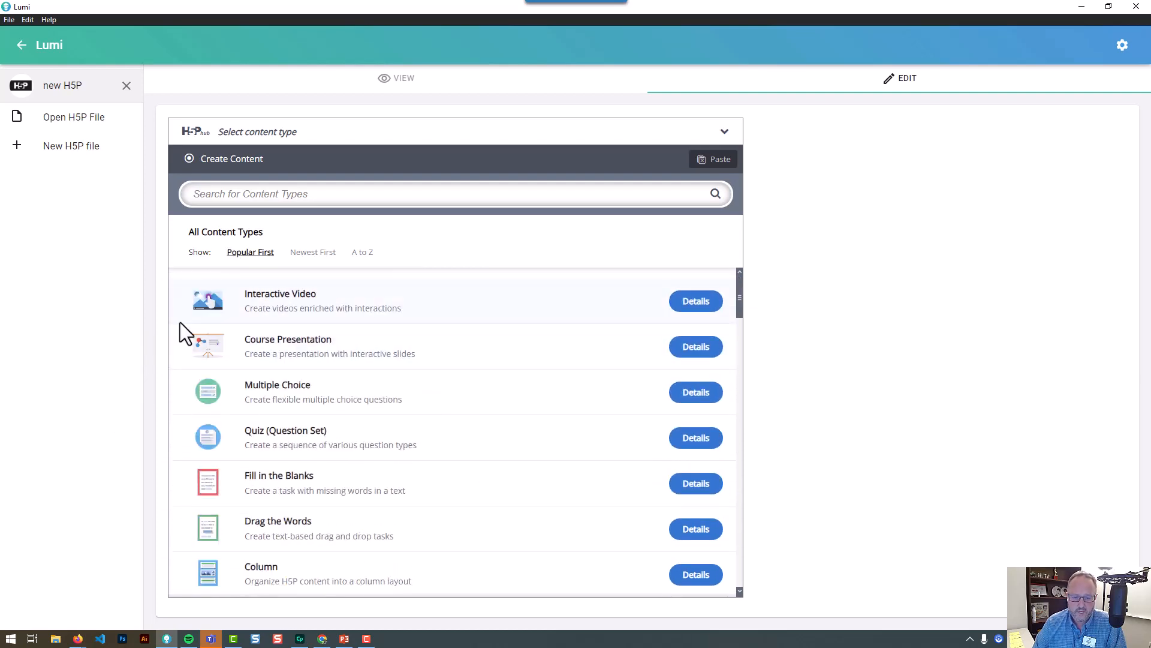
pyautogui.click(242, 317)
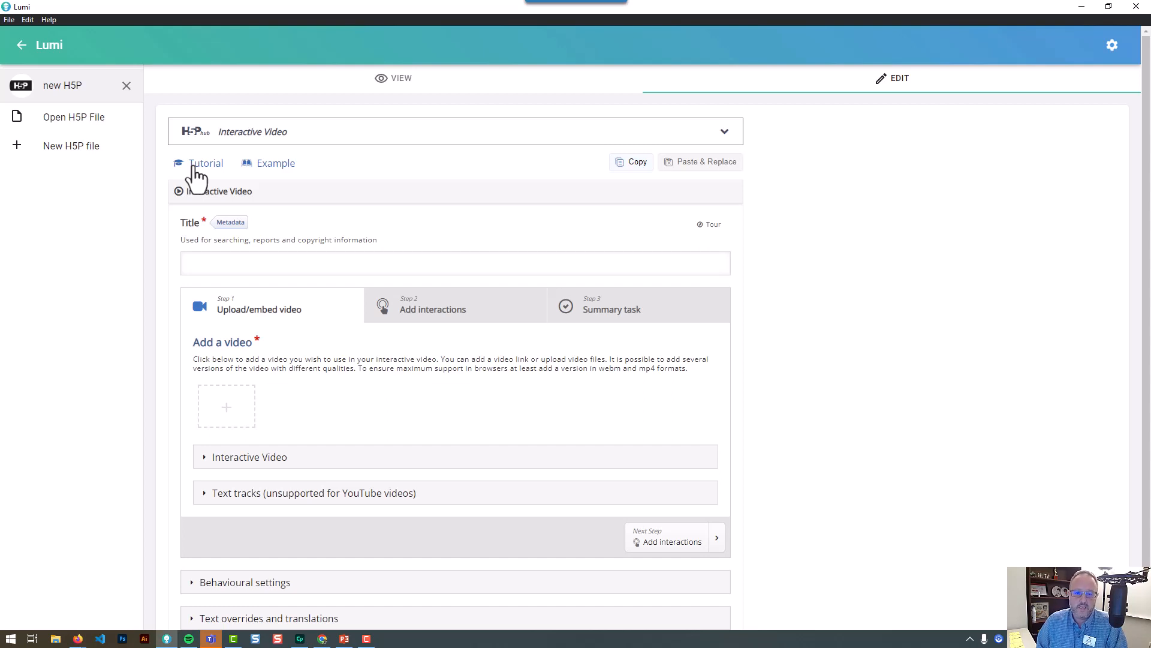
pyautogui.click(223, 271)
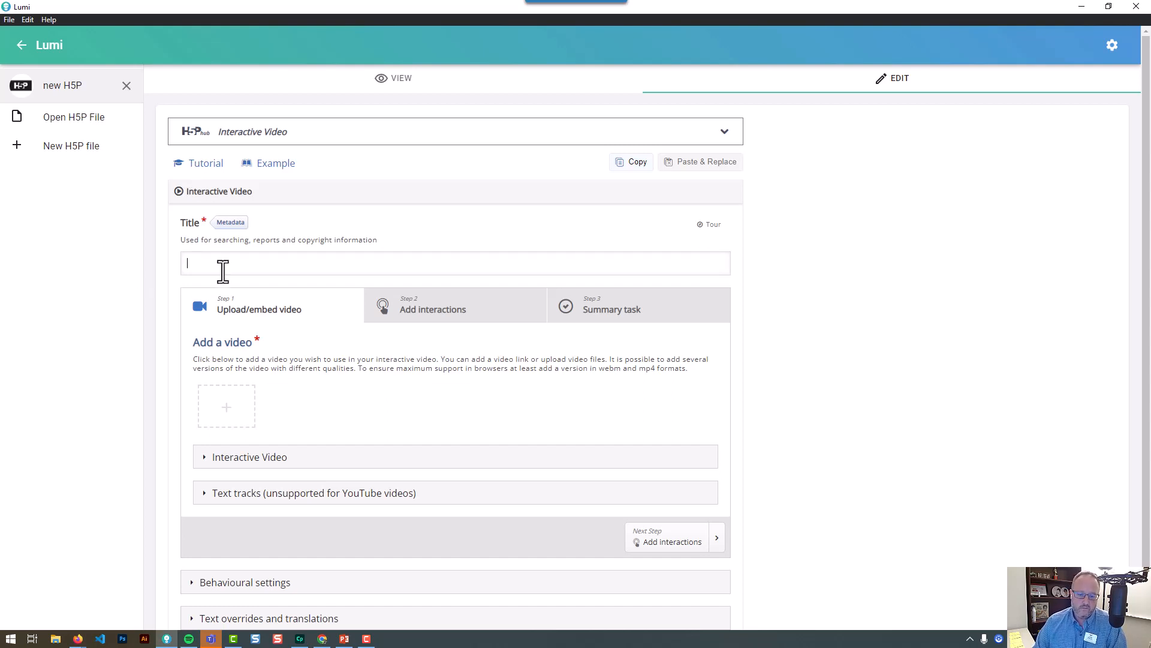
pyautogui.write('test')
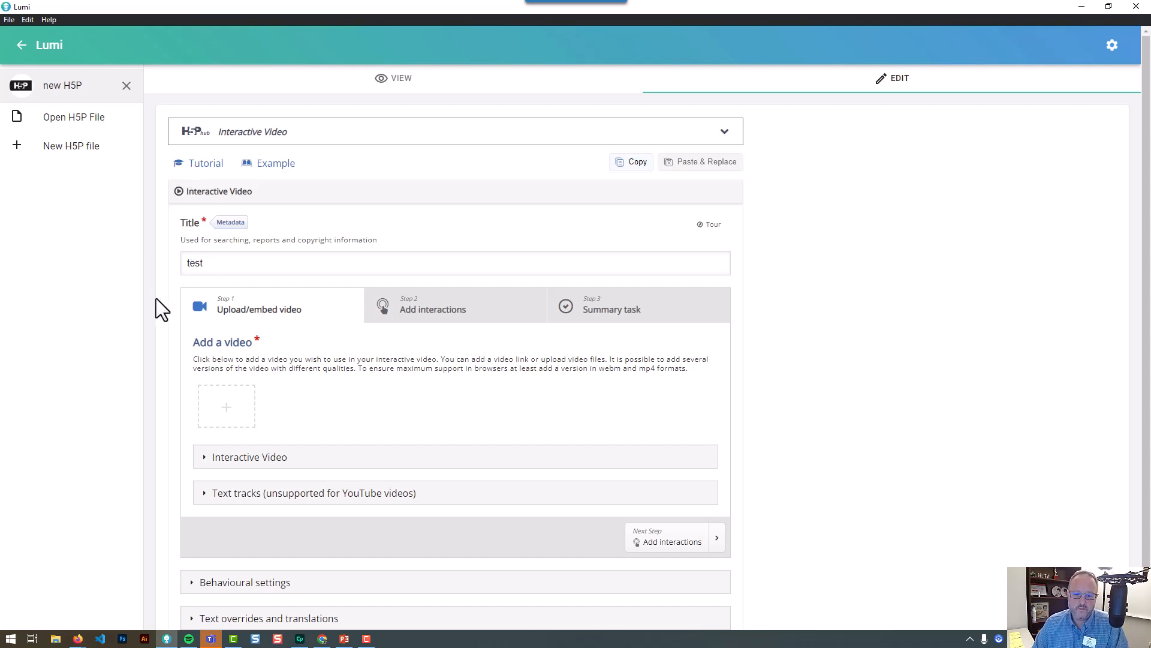
pyautogui.click(236, 422)
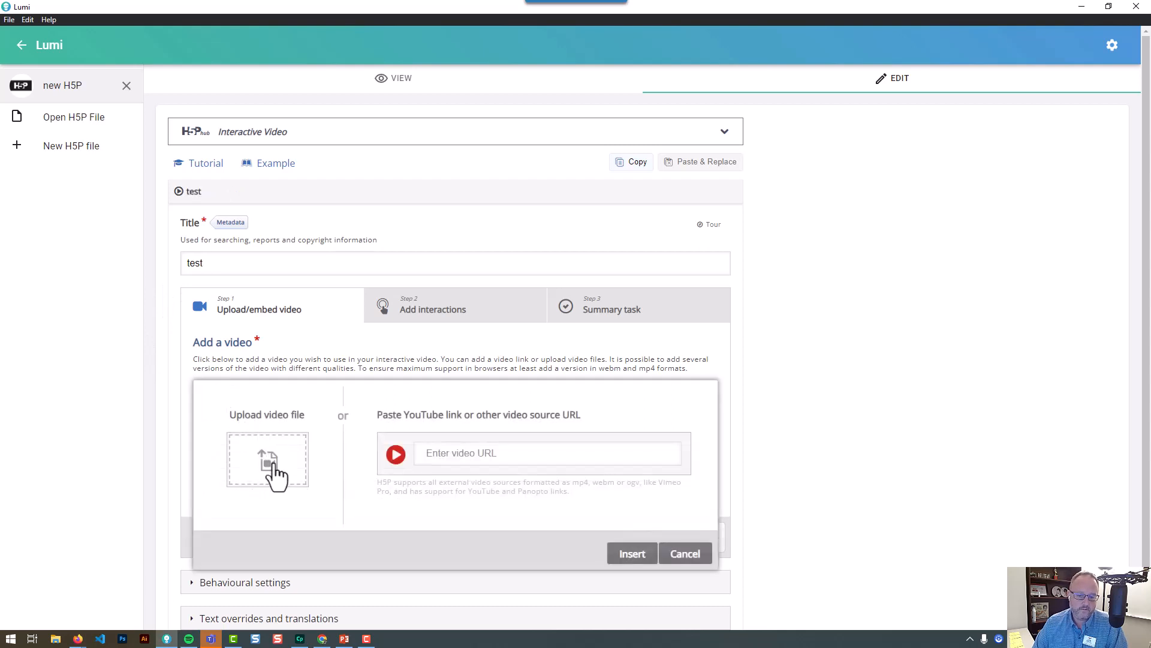
pyautogui.click(490, 454)
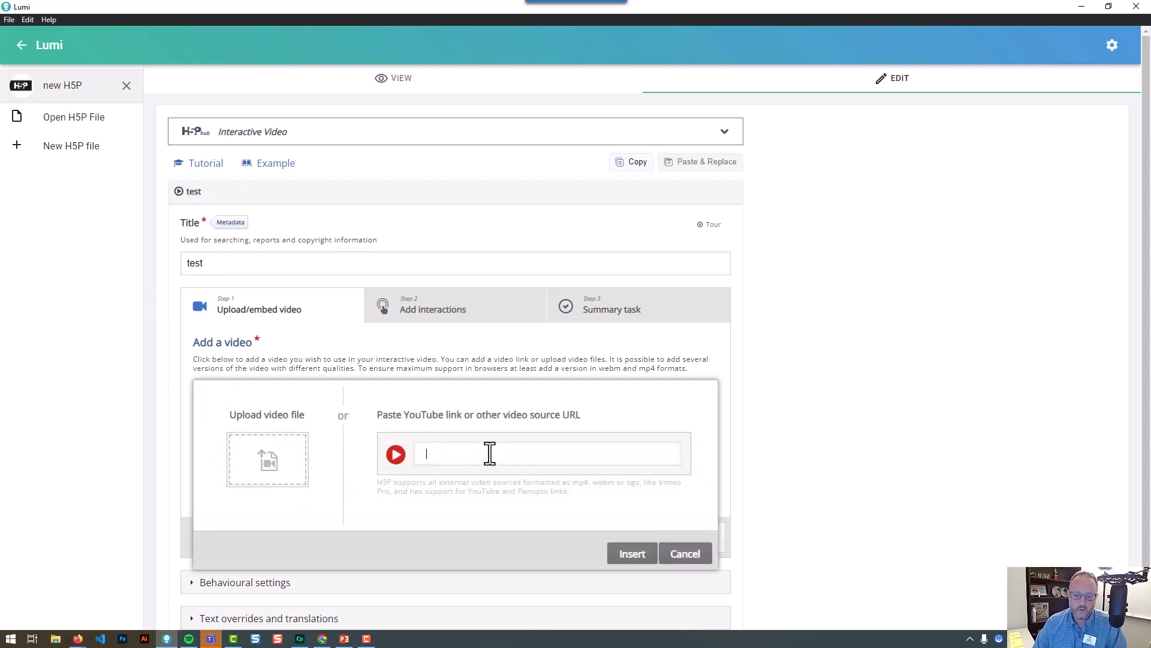
pyautogui.write('https://www.youtube.com/watch?v=KMgT6v7sZRw')
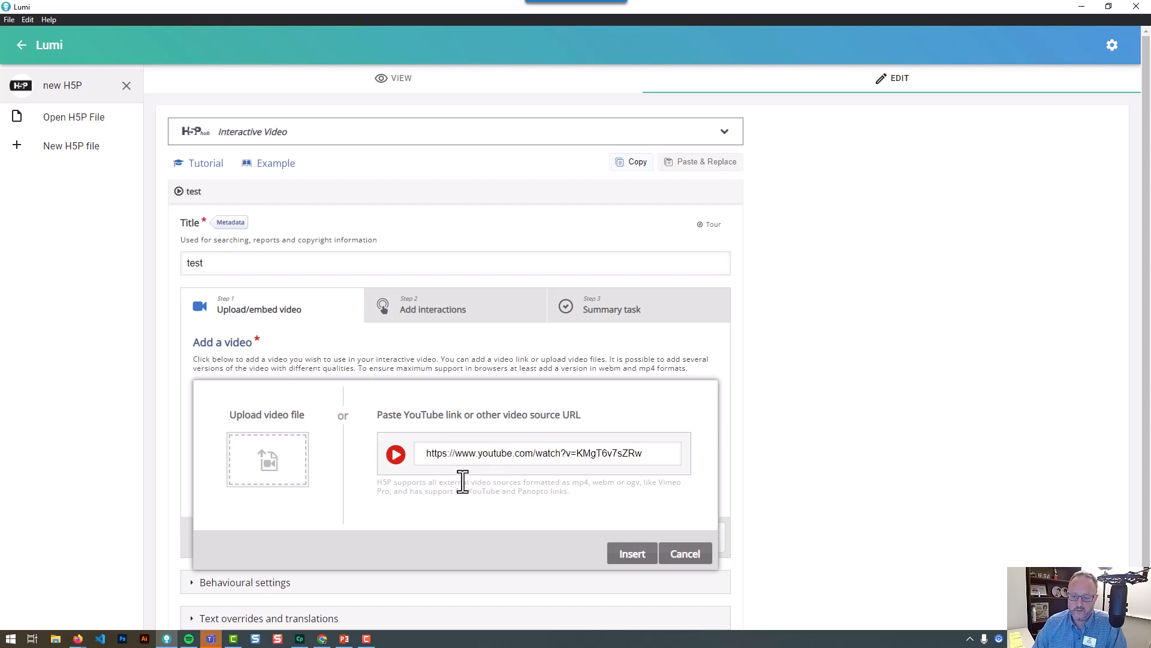
pyautogui.click(629, 557)
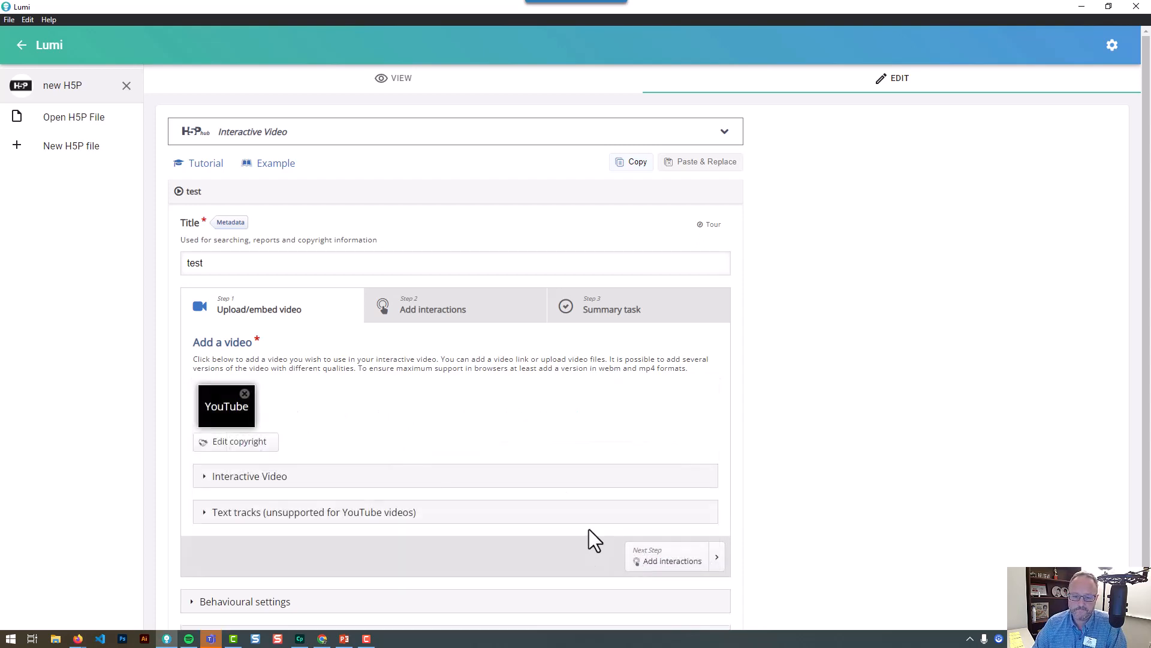
# Step: Place a Multiple Choice interaction on the video and look through its display, question, option and feedback settings
pyautogui.click(433, 317)
pyautogui.scroll(-3, 663, 319)
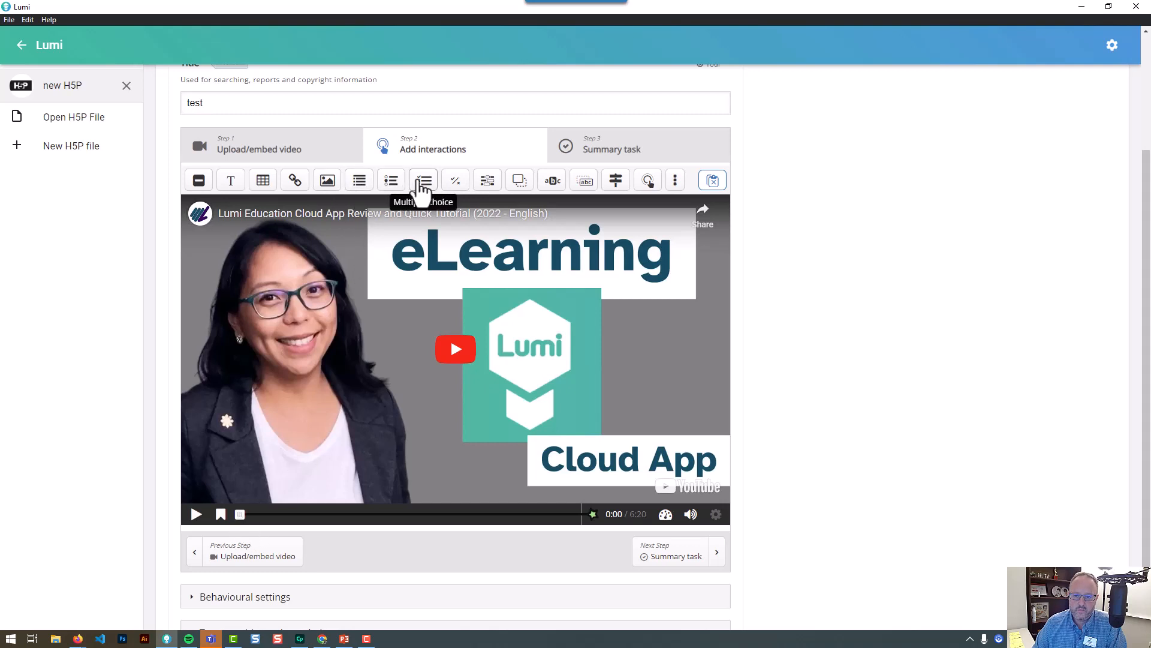
pyautogui.moveTo(428, 188); pyautogui.dragTo(406, 318)
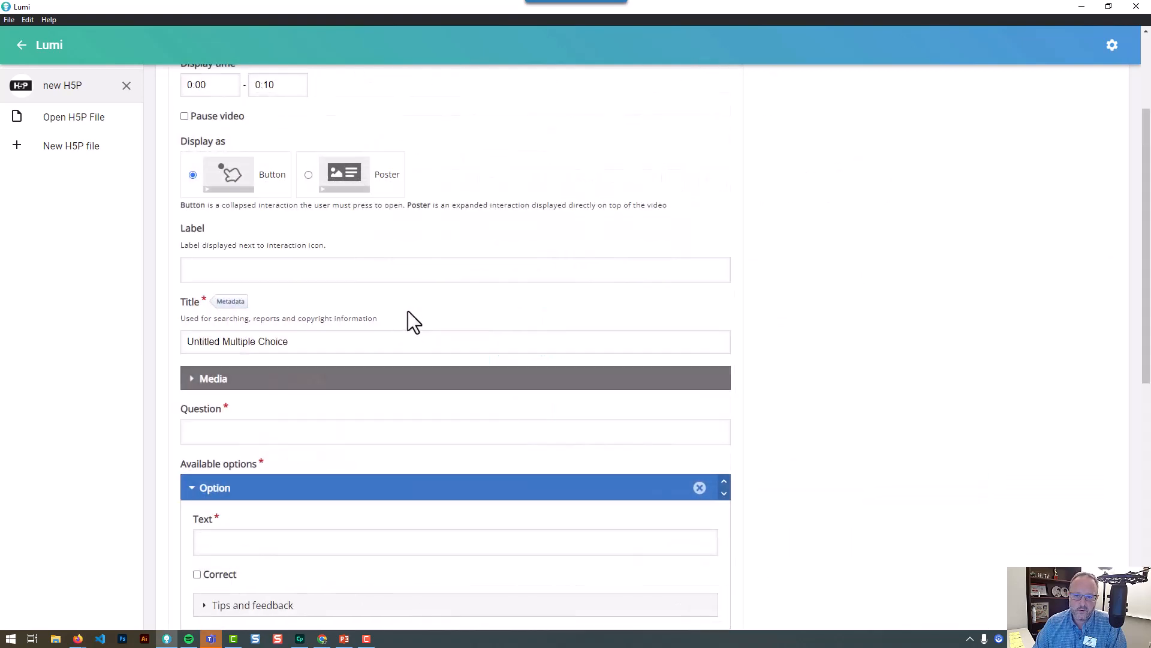
pyautogui.scroll(1, 246, 192)
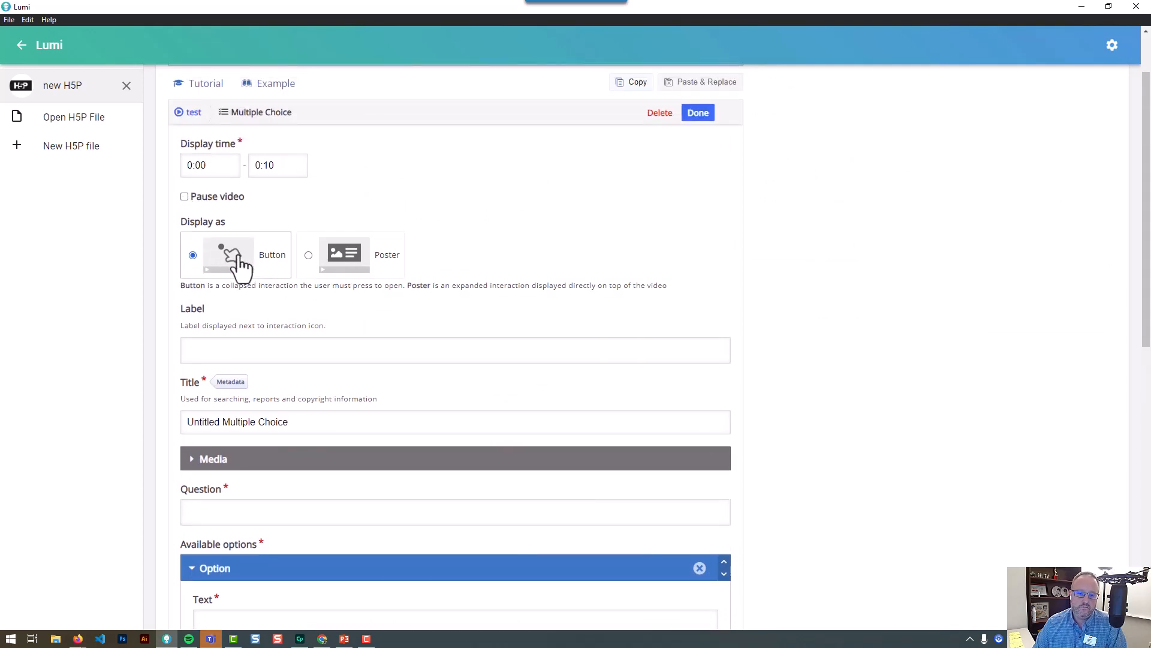
pyautogui.scroll(-1, 260, 312)
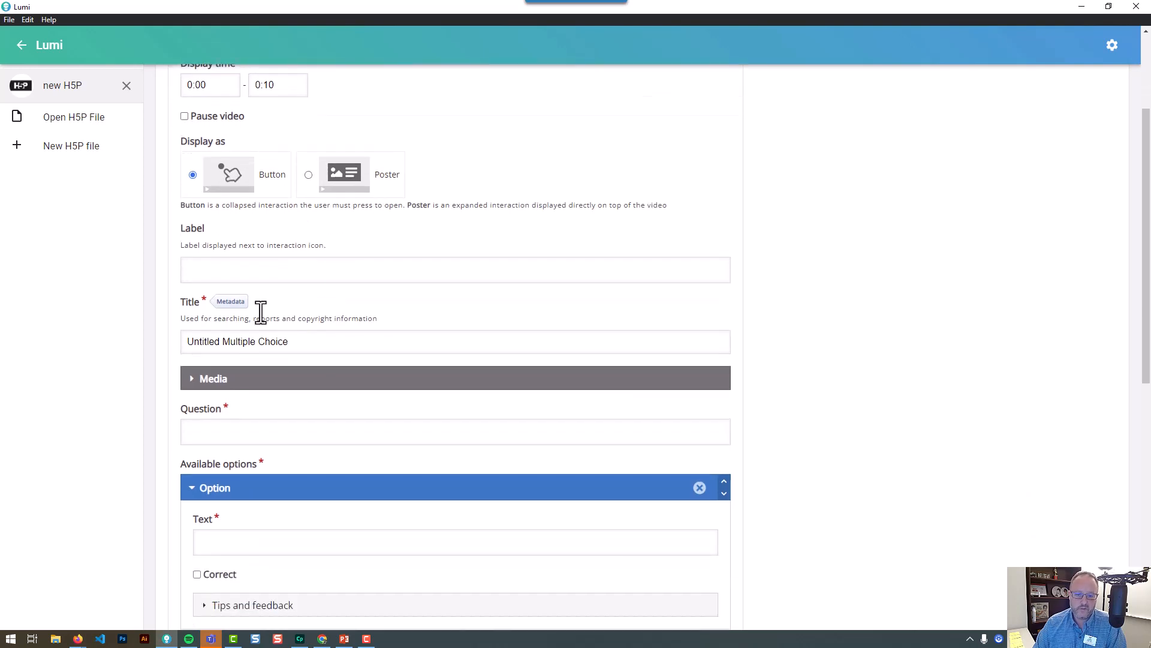
pyautogui.scroll(-3, 246, 371)
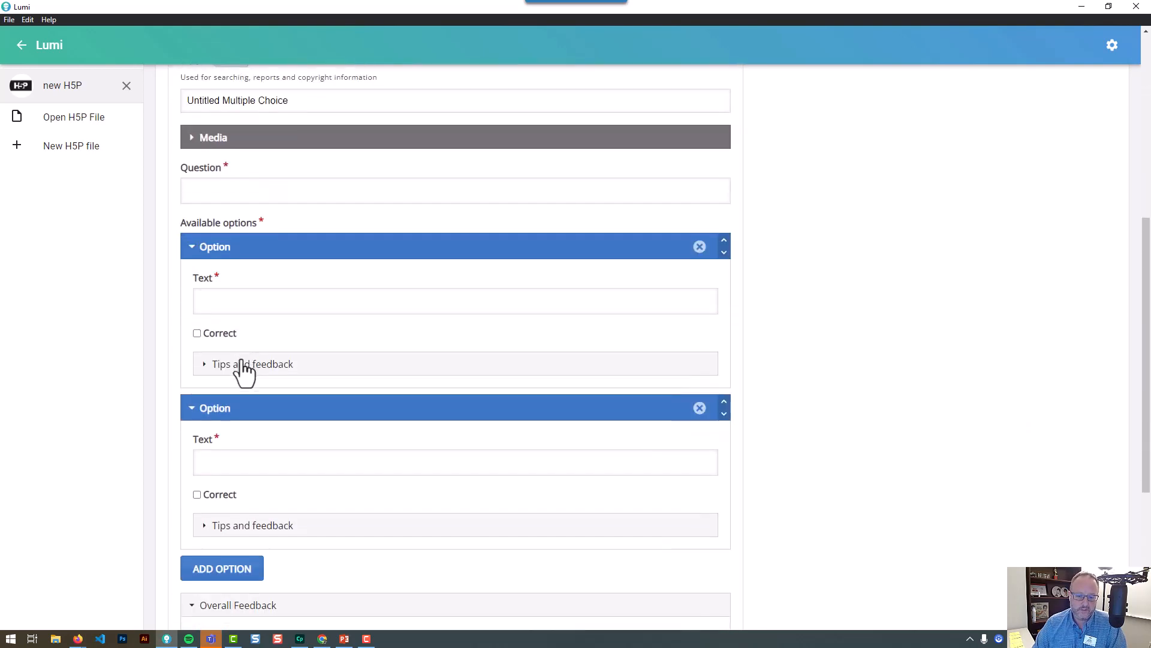
pyautogui.scroll(-4, 240, 378)
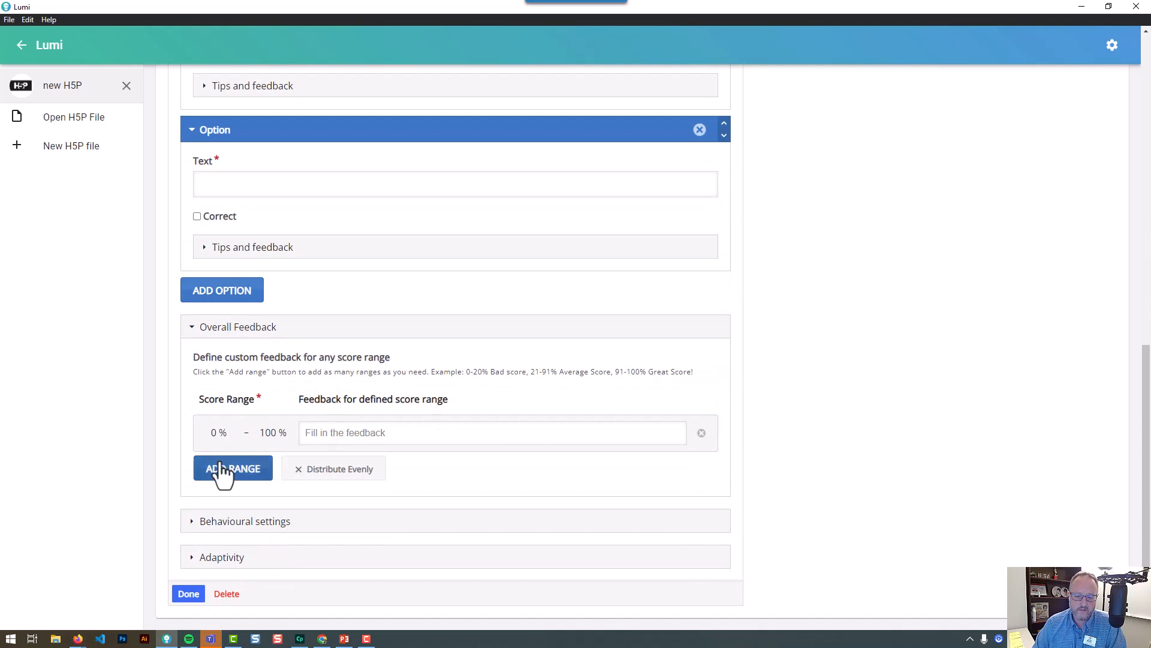
# Step: Add three more score ranges to the multiple choice question's overall feedback and distribute the ranges evenly
pyautogui.click(244, 474)
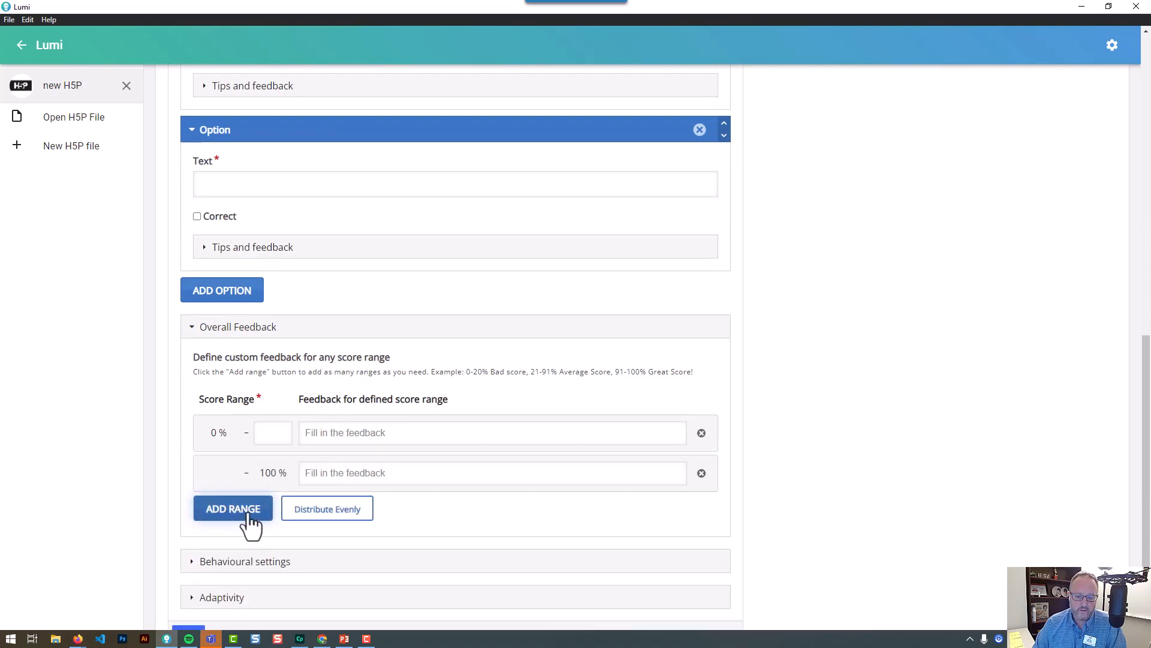
pyautogui.click(243, 511)
pyautogui.click(245, 546)
pyautogui.click(327, 593)
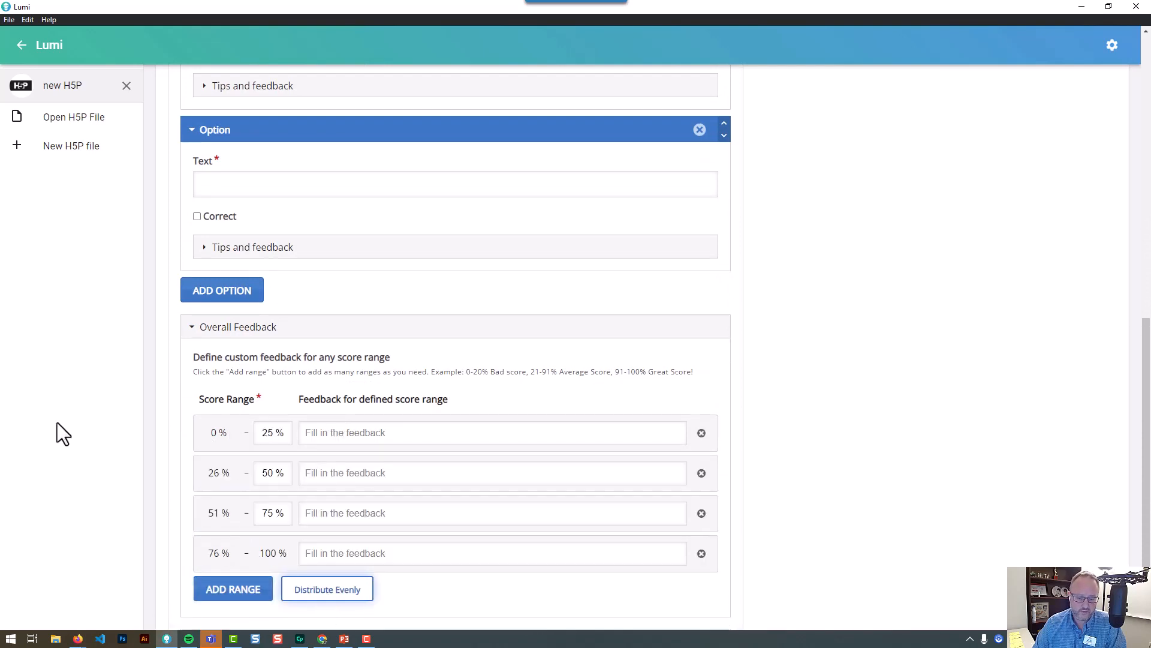
# Step: Delete the multiple choice interaction from the video and confirm the deletion
pyautogui.scroll(-1, 102, 424)
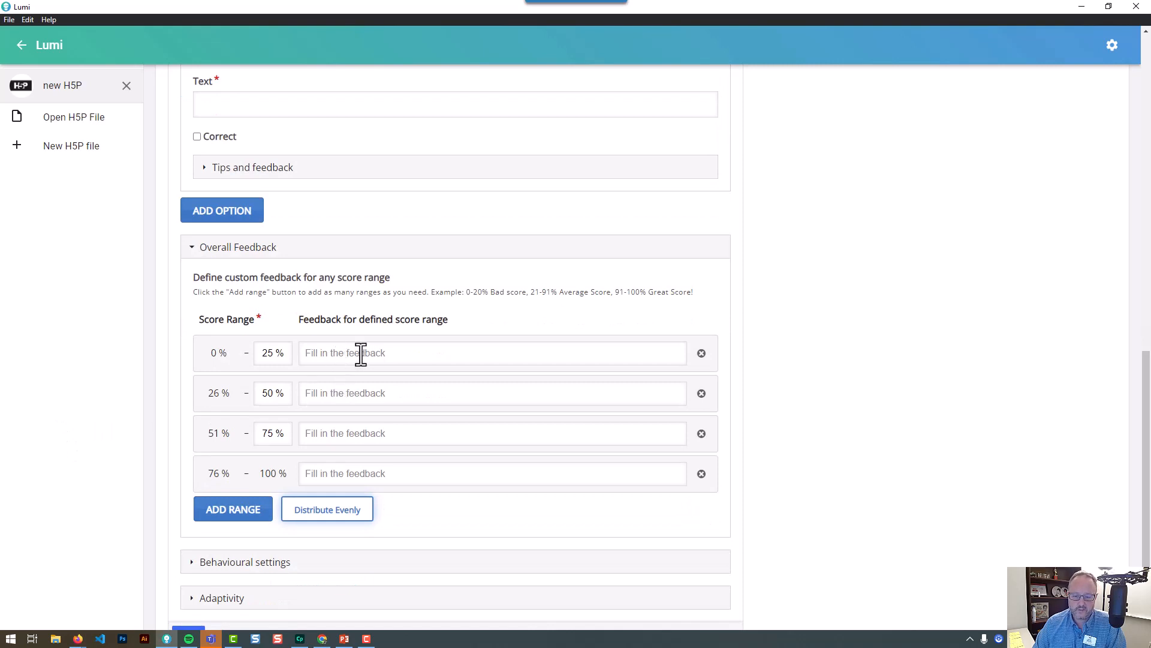
pyautogui.scroll(1, 175, 358)
pyautogui.scroll(-2, 180, 353)
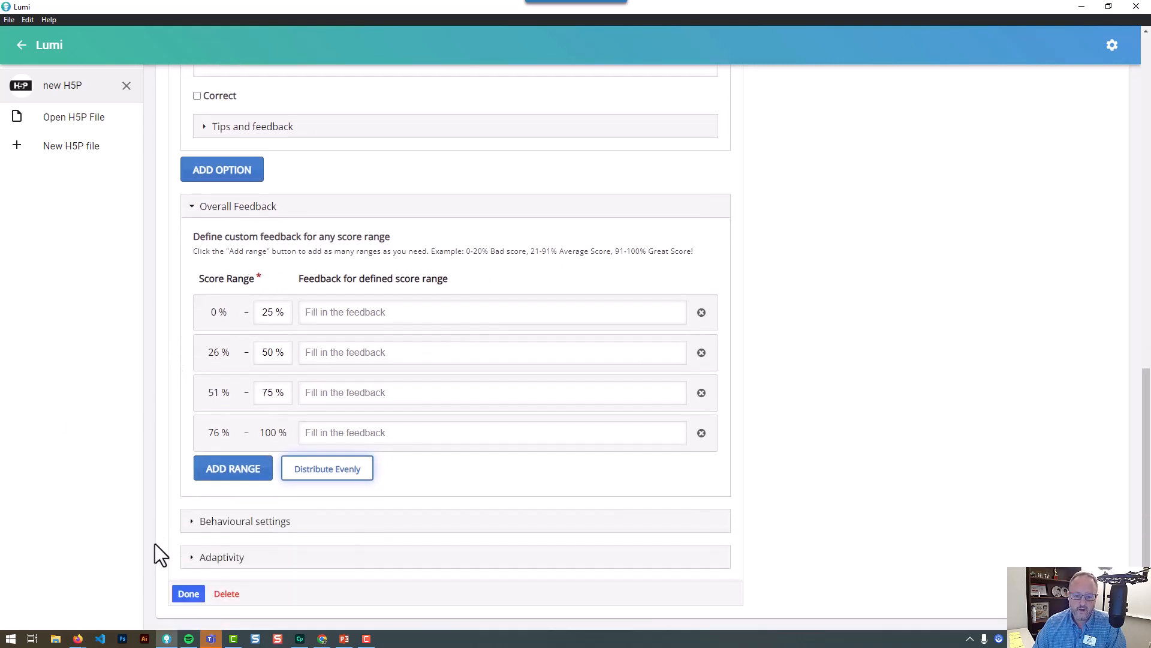
pyautogui.click(230, 596)
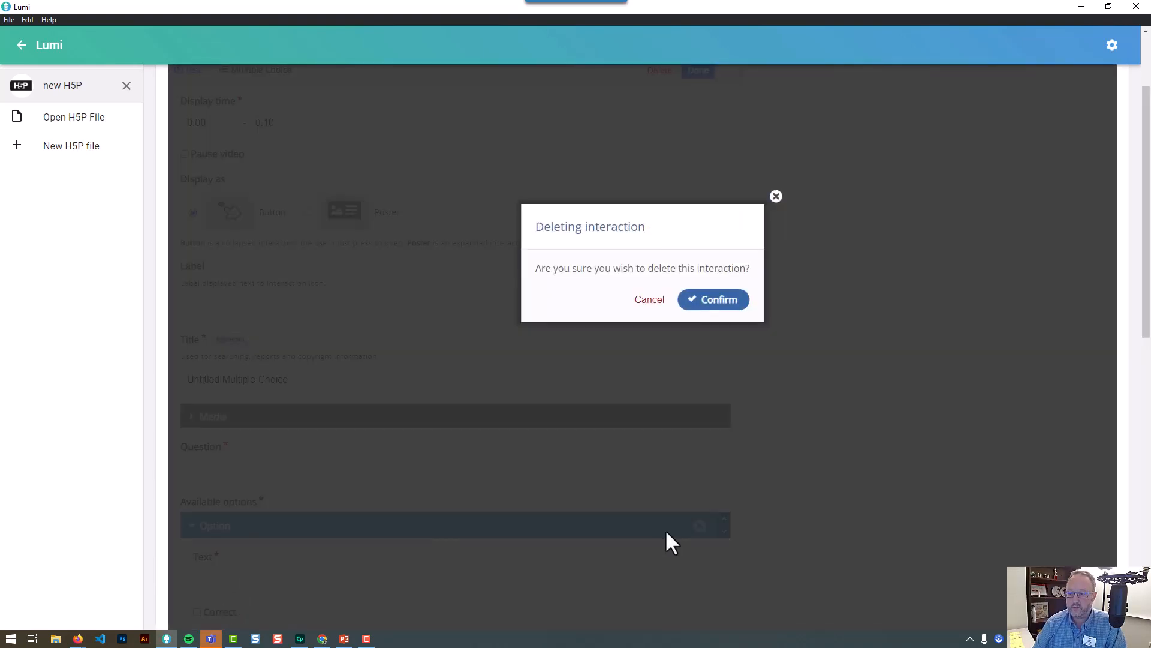
pyautogui.click(714, 304)
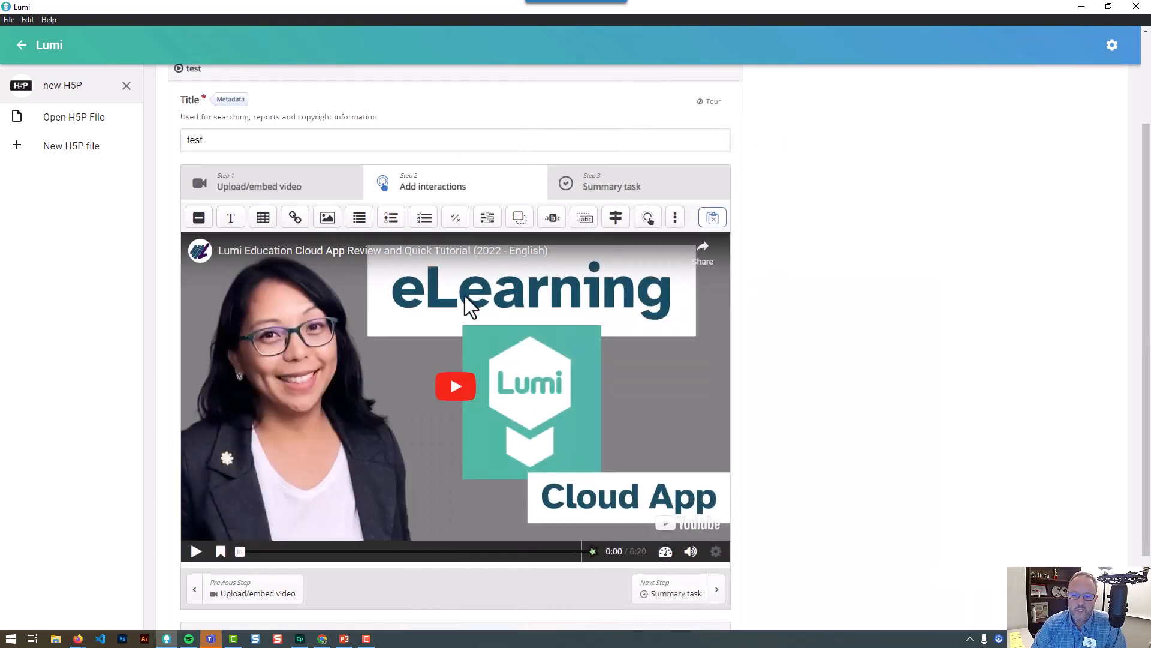
# Step: Expand the interactive video's behavioural settings and examine them, including the choices for disabling navigation
pyautogui.scroll(-1, 312, 408)
pyautogui.scroll(-1, 300, 362)
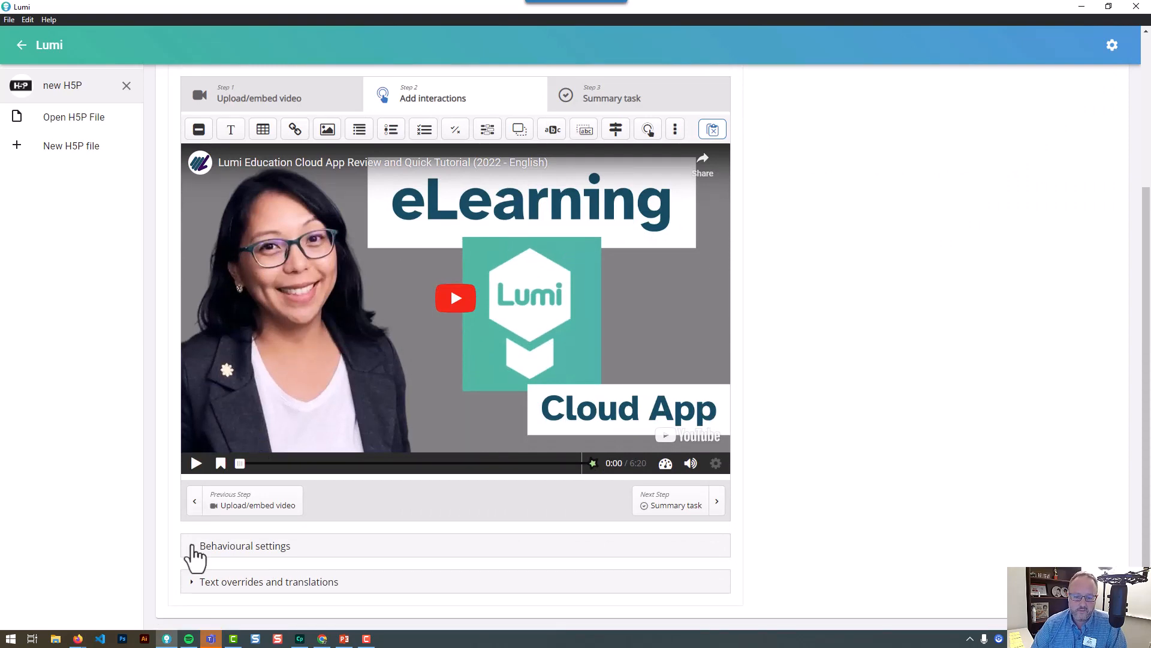
pyautogui.click(192, 546)
pyautogui.scroll(-8, 191, 282)
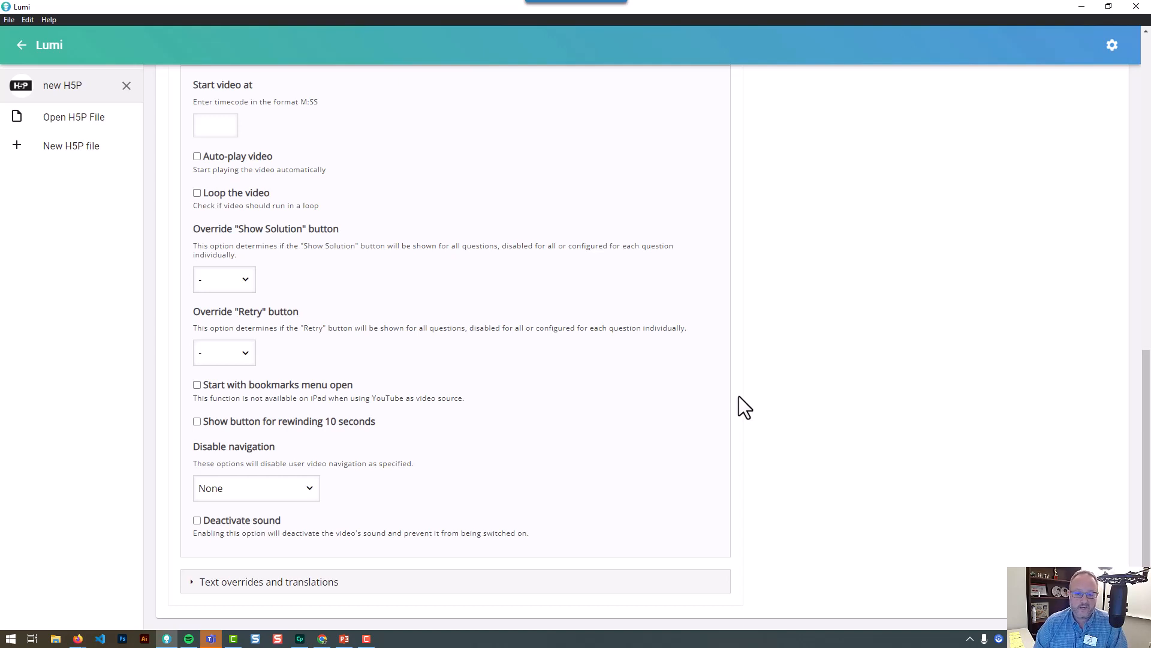
pyautogui.click(247, 484)
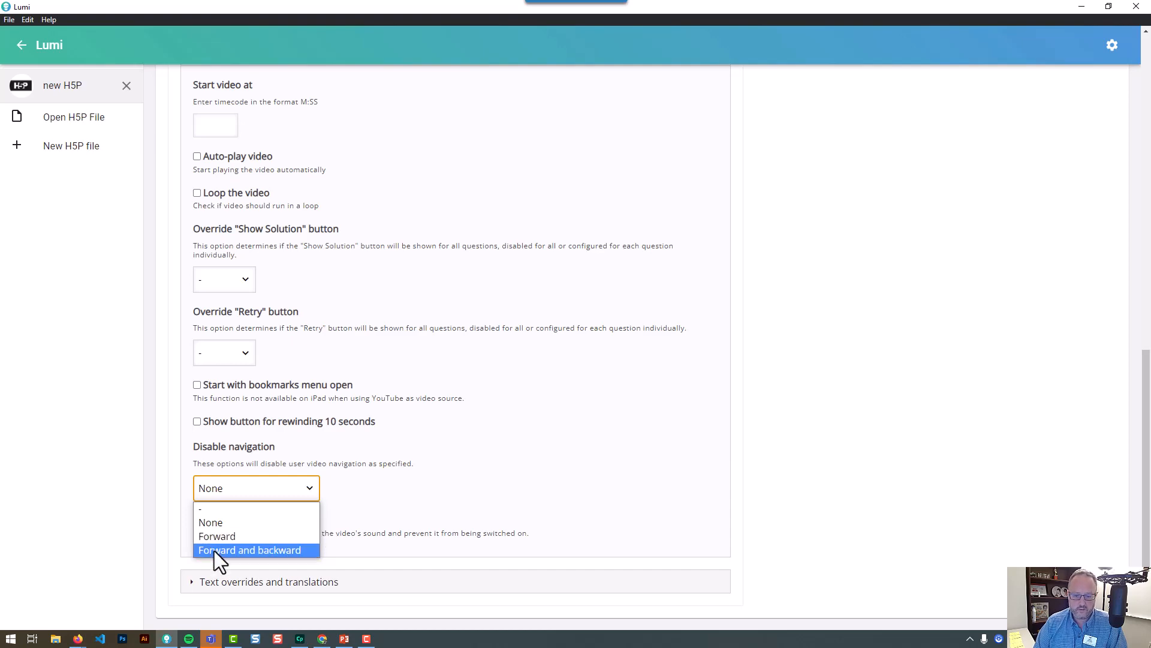
pyautogui.click(136, 489)
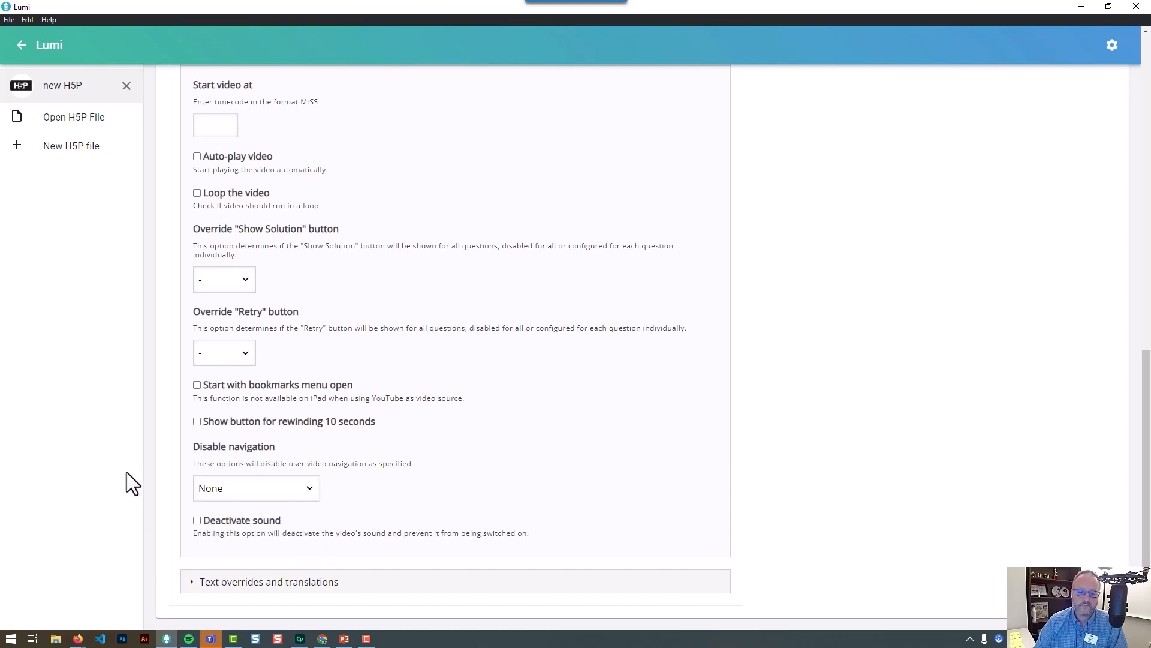
# Step: Look at the existing H5P packages available for opening in the Week 8 folder, and cancel without choosing one
pyautogui.scroll(15, 129, 480)
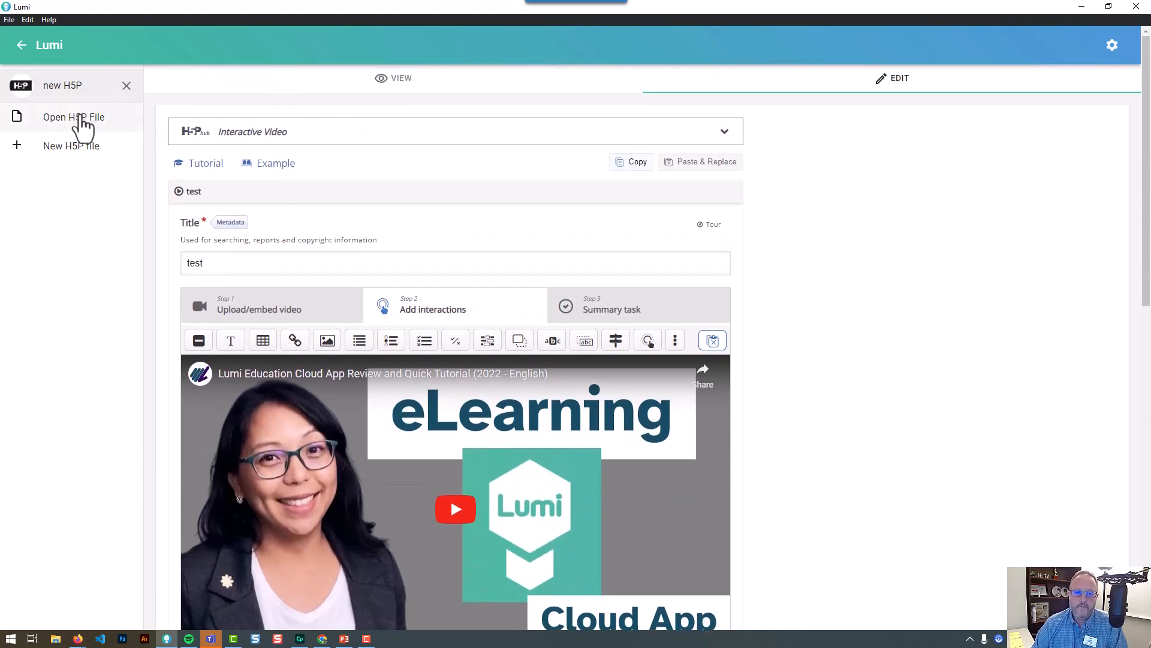
pyautogui.click(83, 123)
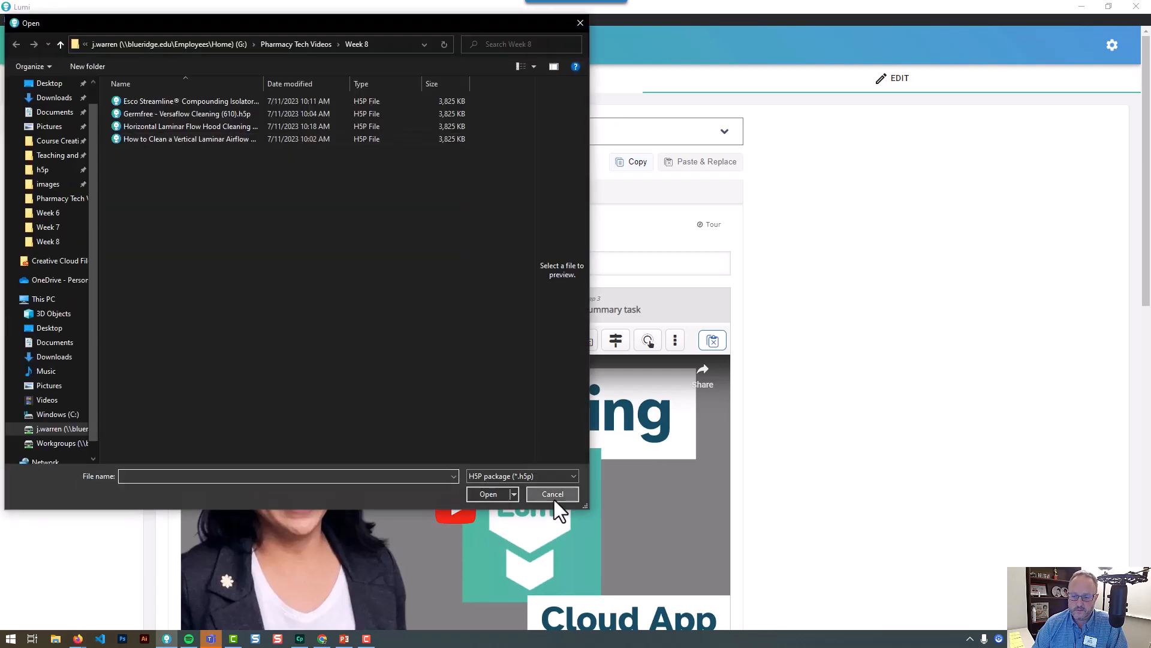
pyautogui.click(552, 494)
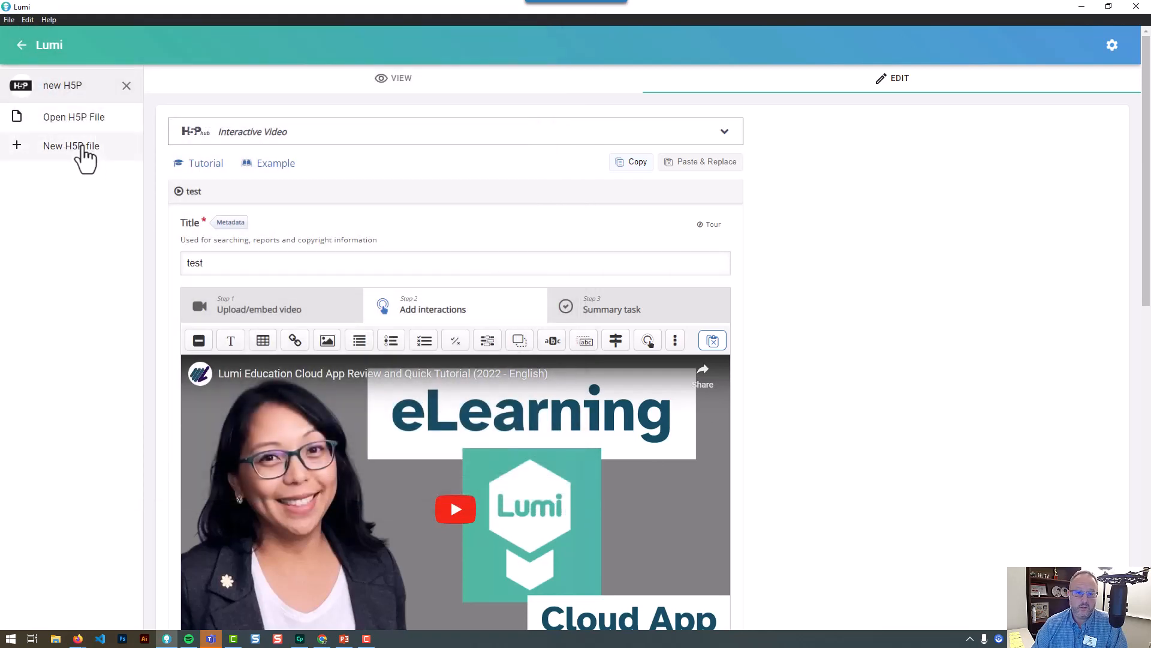
# Step: Create a new H5P file and look through the full list of available content types before minimizing the window
pyautogui.click(83, 149)
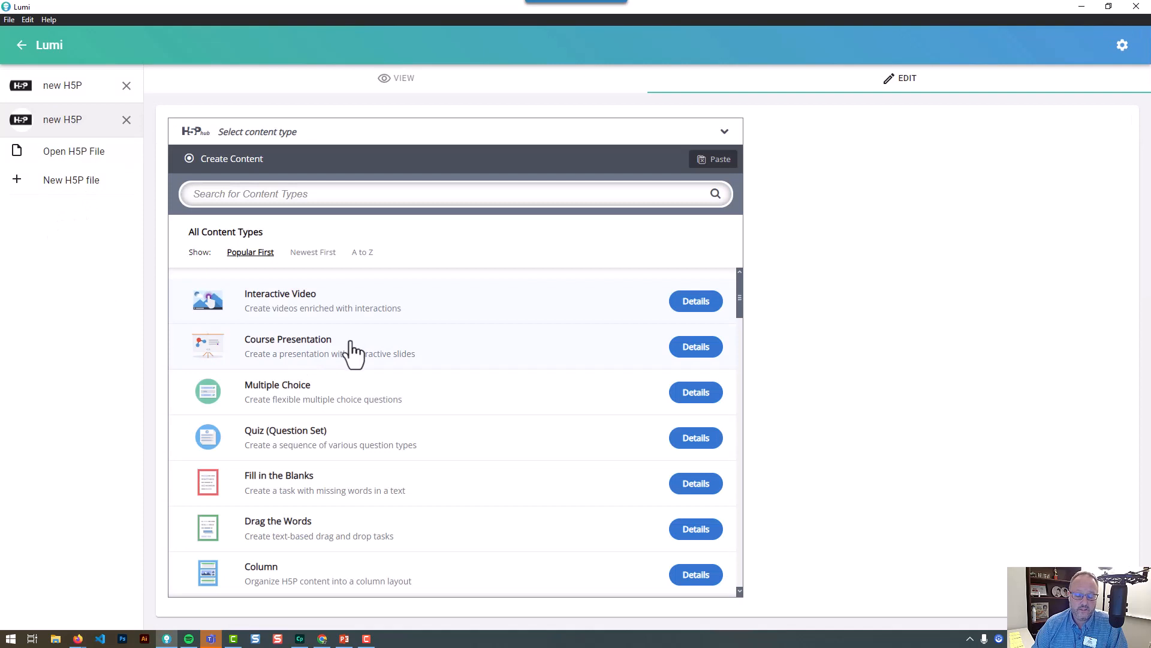
pyautogui.scroll(-1, 351, 378)
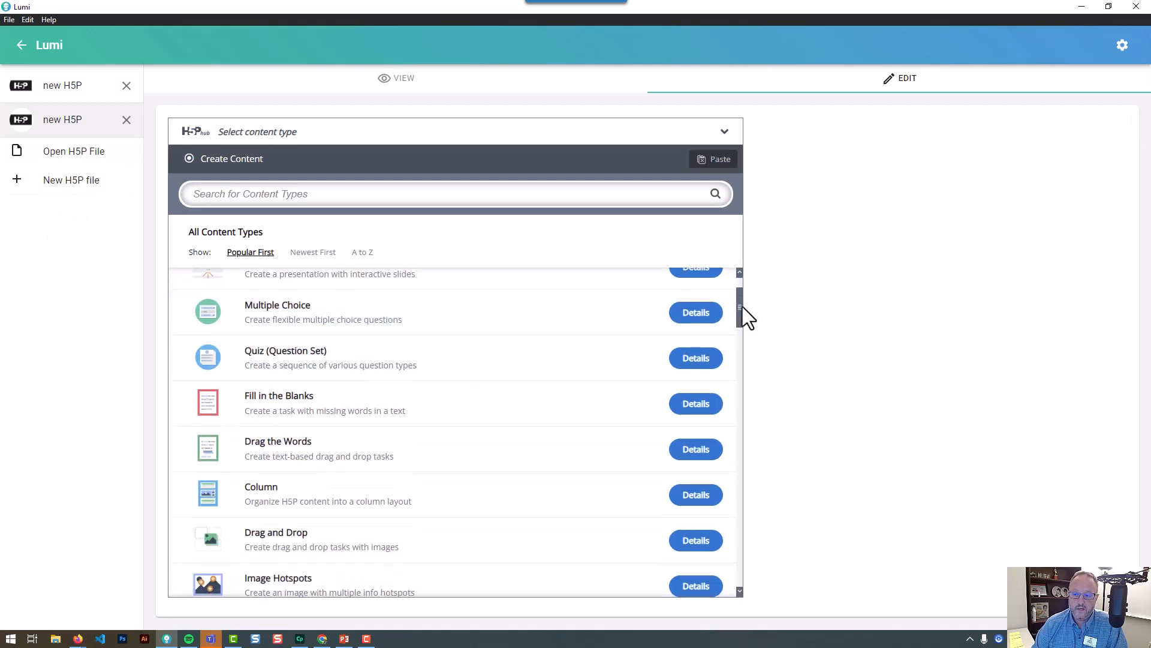
pyautogui.moveTo(739, 309); pyautogui.dragTo(739, 327)
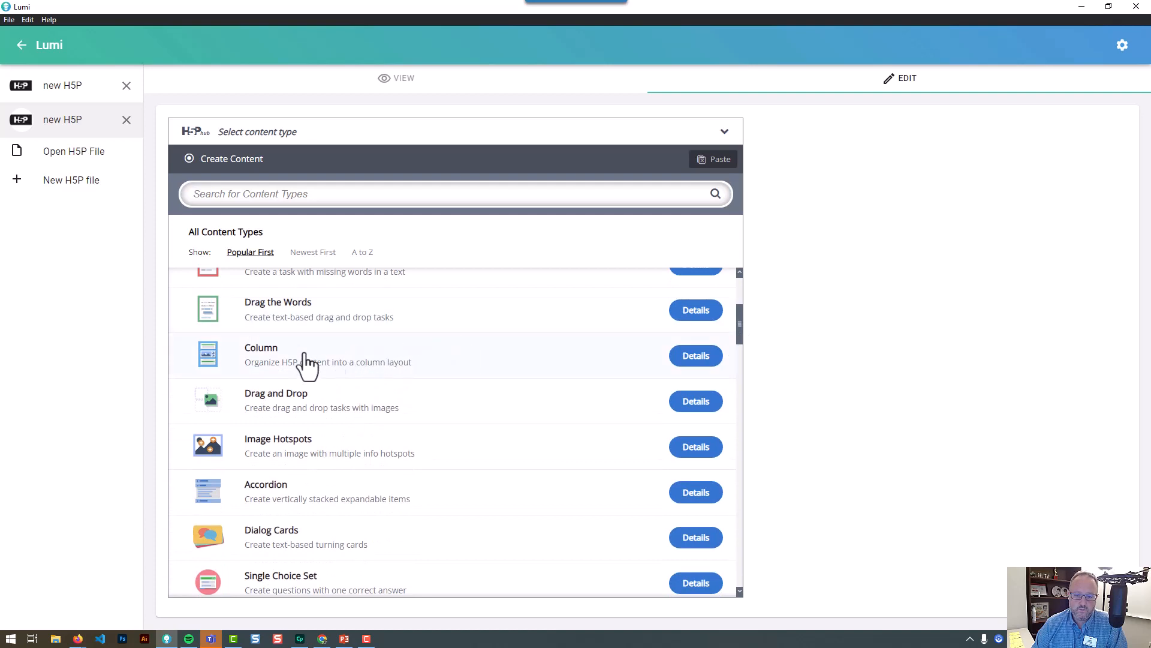
pyautogui.scroll(-1, 300, 360)
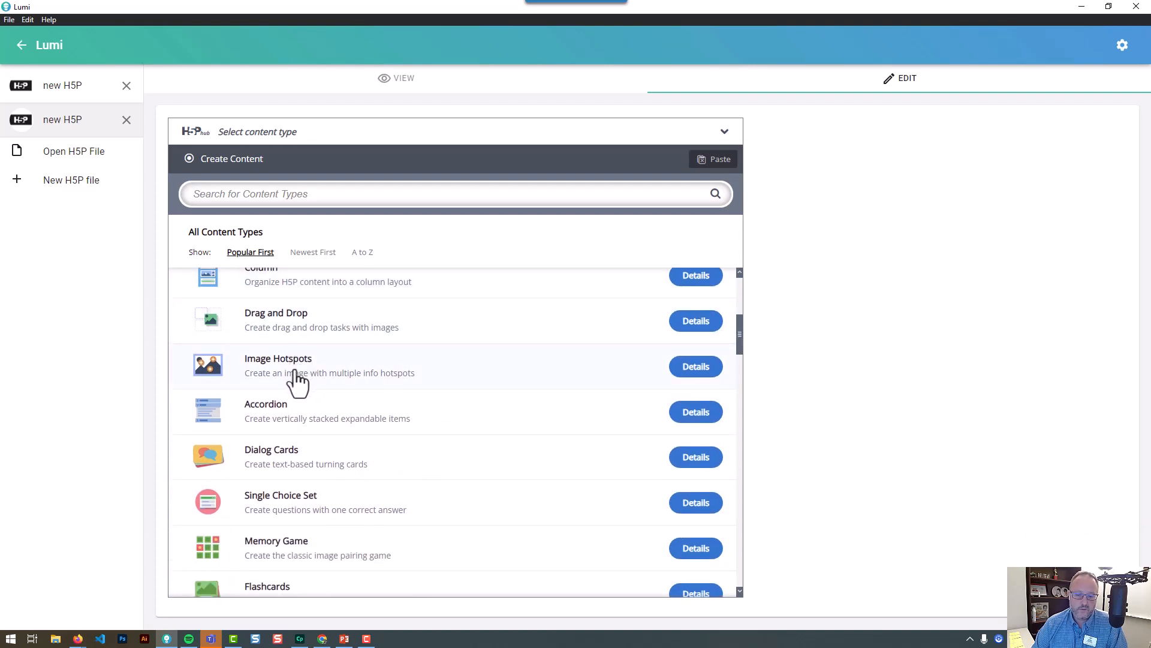
pyautogui.scroll(-1, 300, 378)
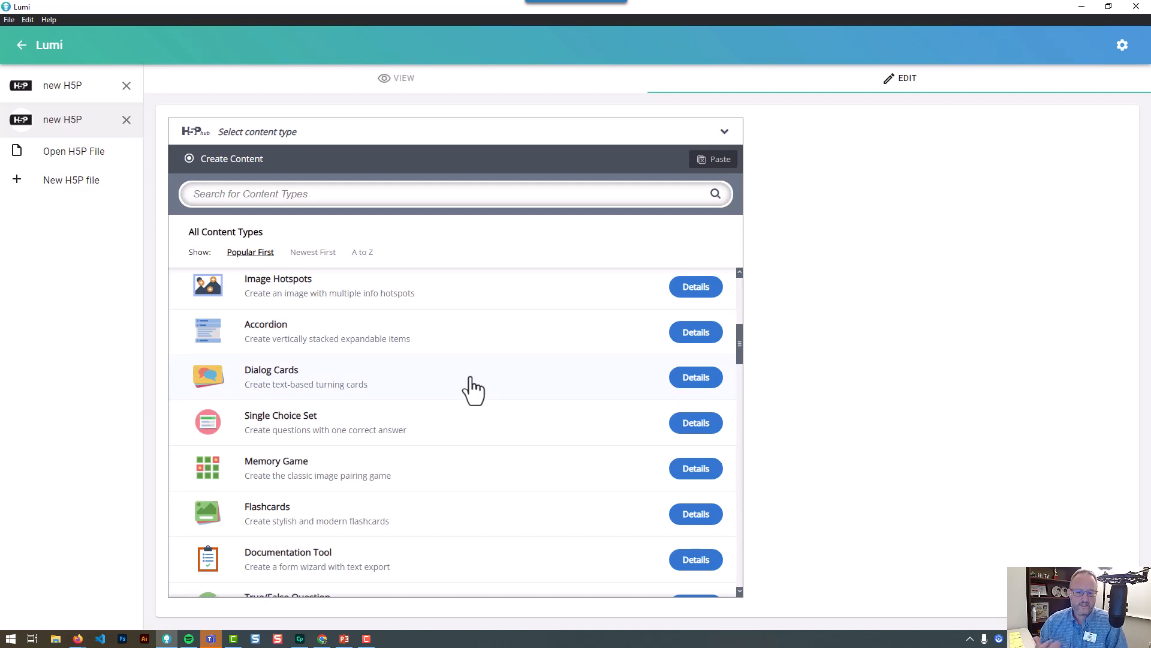
pyautogui.scroll(-1, 453, 378)
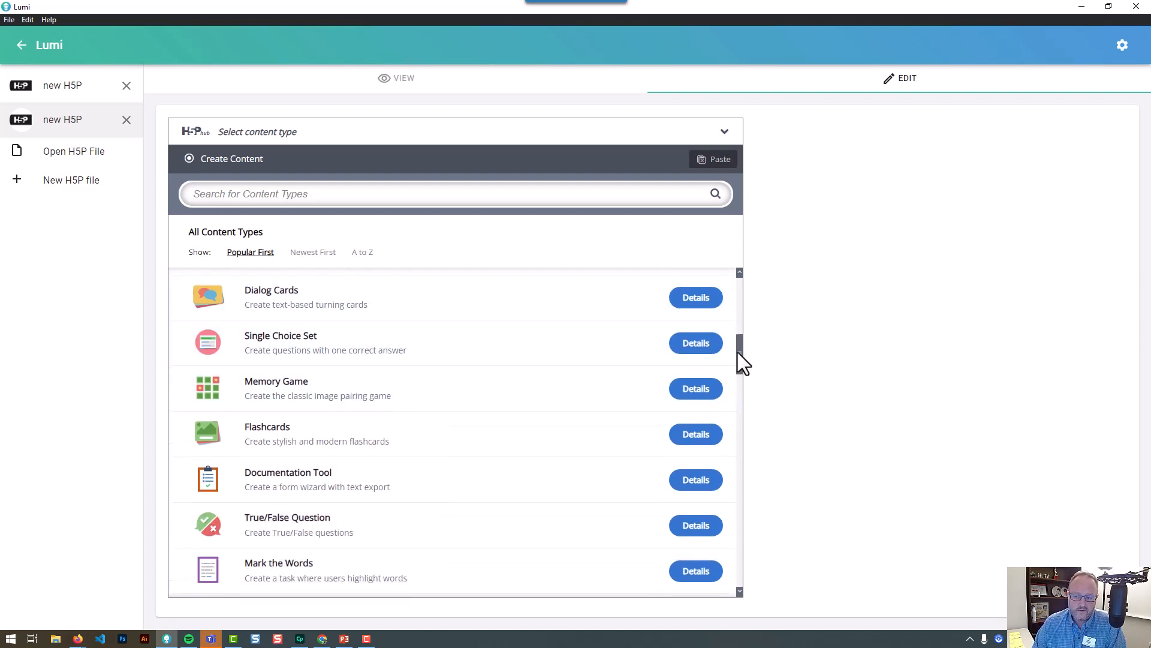
pyautogui.moveTo(740, 352); pyautogui.dragTo(740, 506)
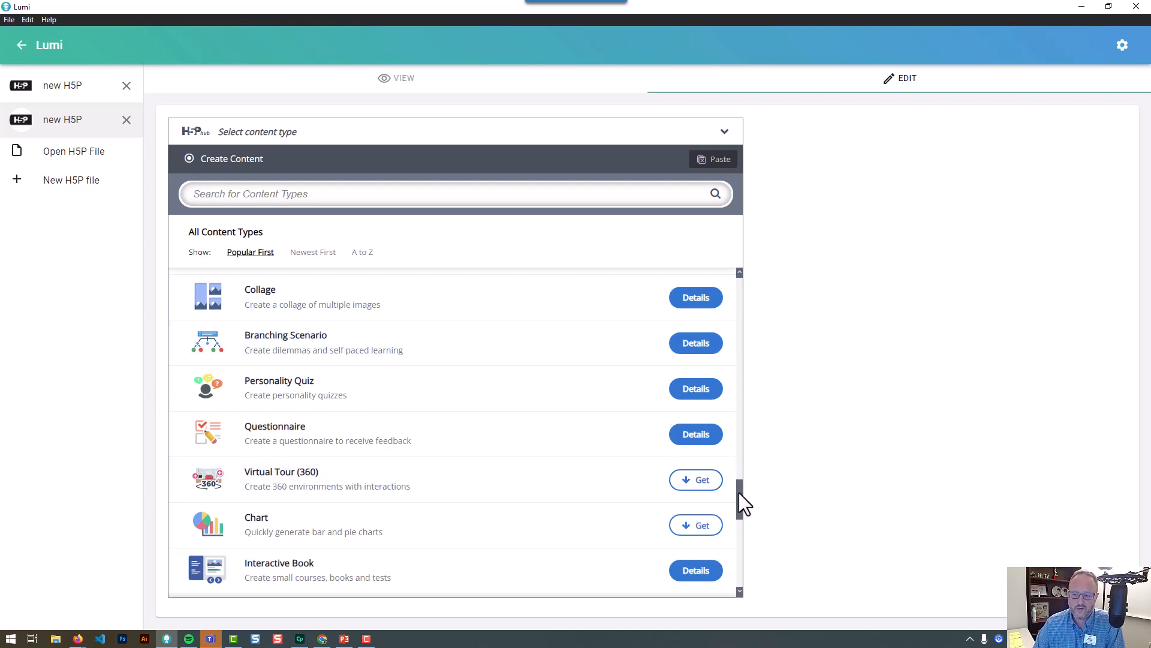
pyautogui.moveTo(739, 493); pyautogui.dragTo(756, 154)
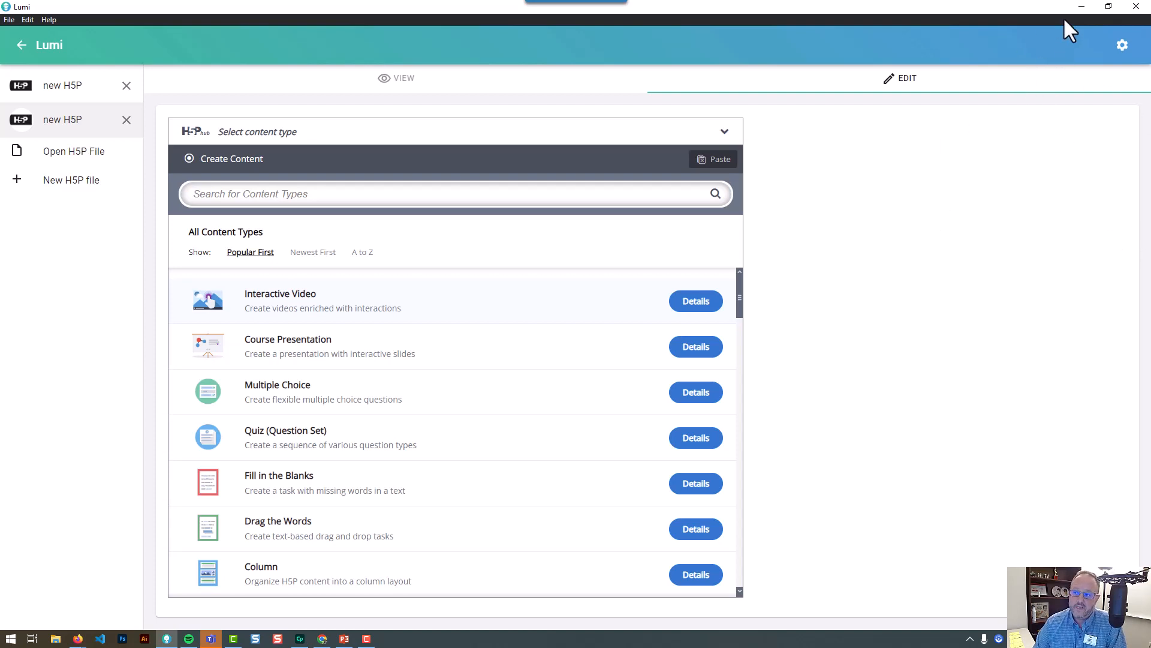
pyautogui.click(1081, 6)
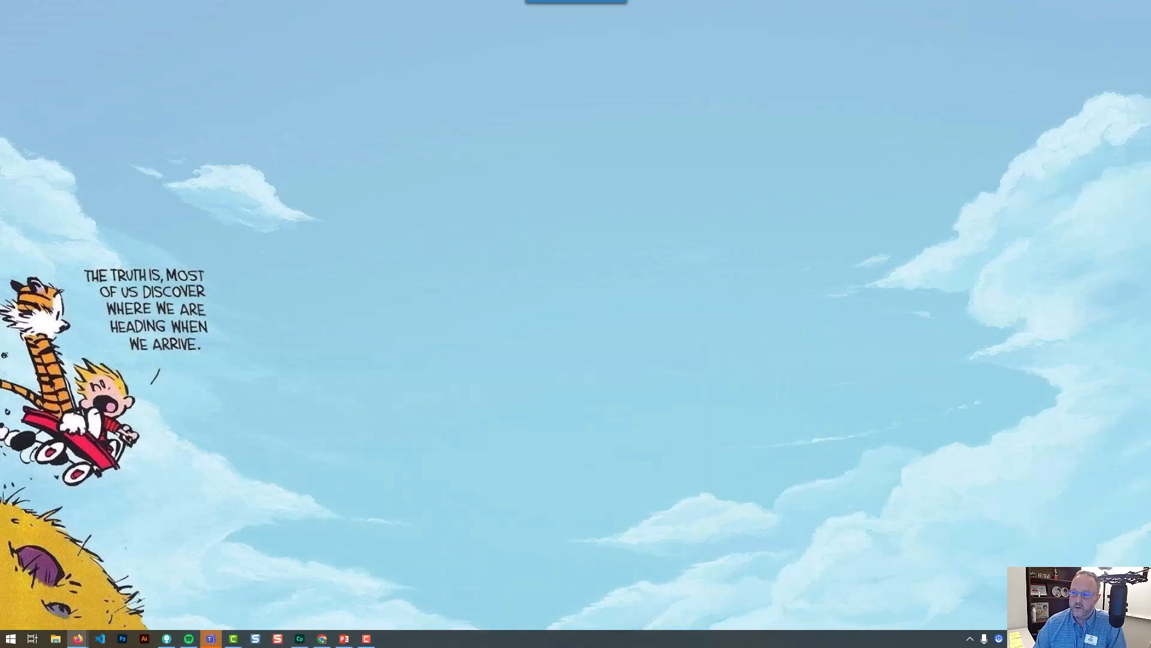